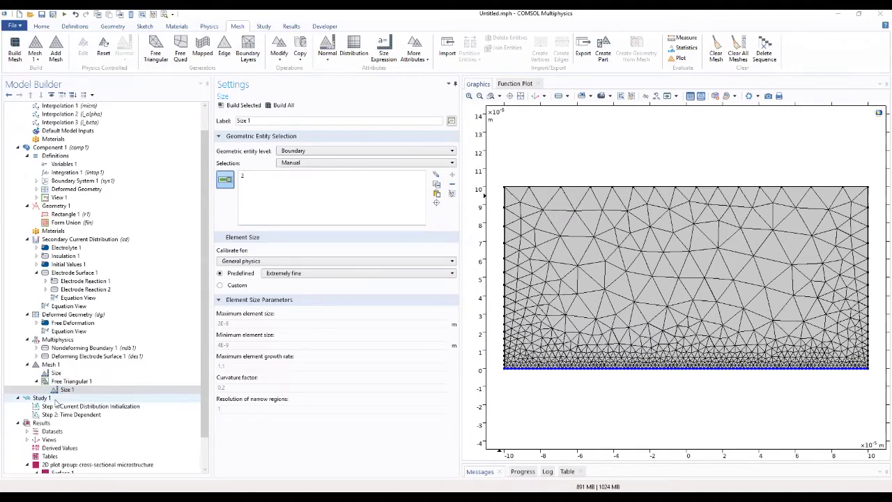
- Set the Time Dependent step of Study 1 to hours with output times range(0,1,24*3)
{"action": "left_click", "coordinate": [42, 398]}
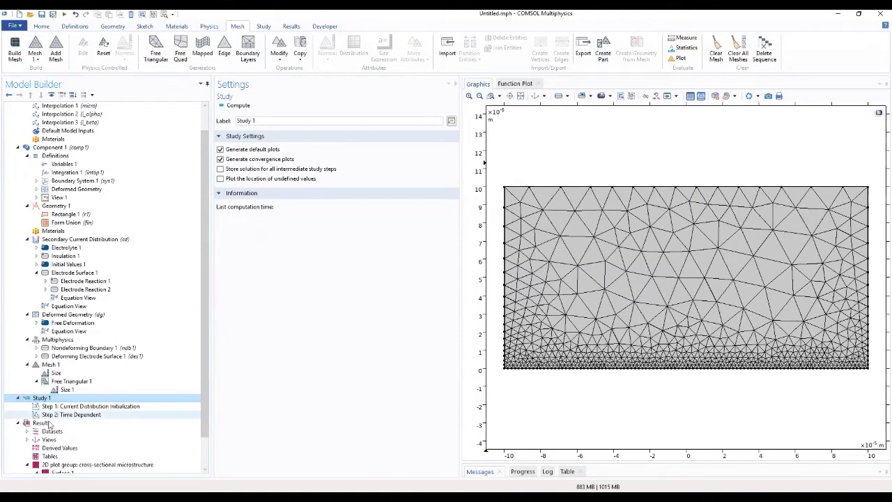
{"action": "left_click", "coordinate": [18, 398]}
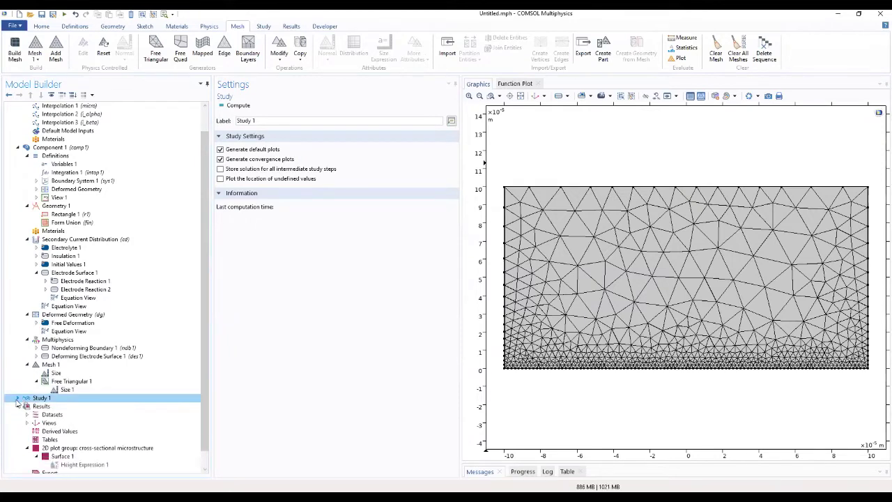
{"action": "left_click", "coordinate": [17, 398]}
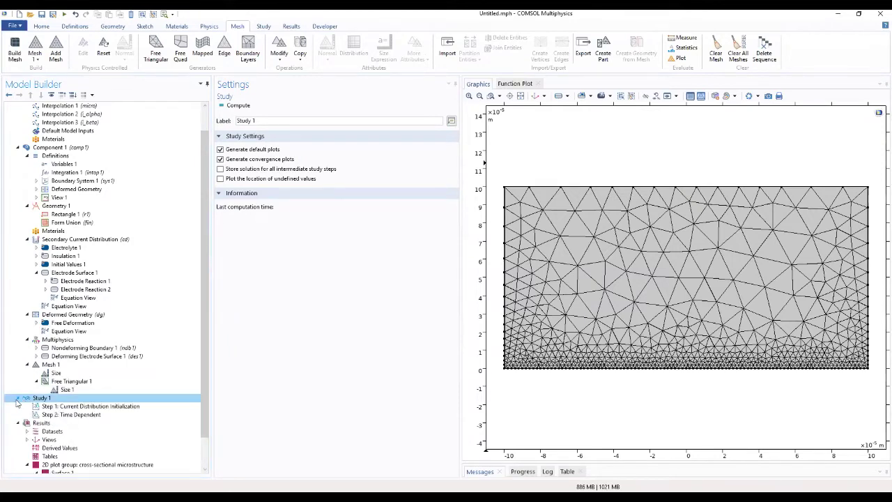
{"action": "left_click", "coordinate": [54, 415]}
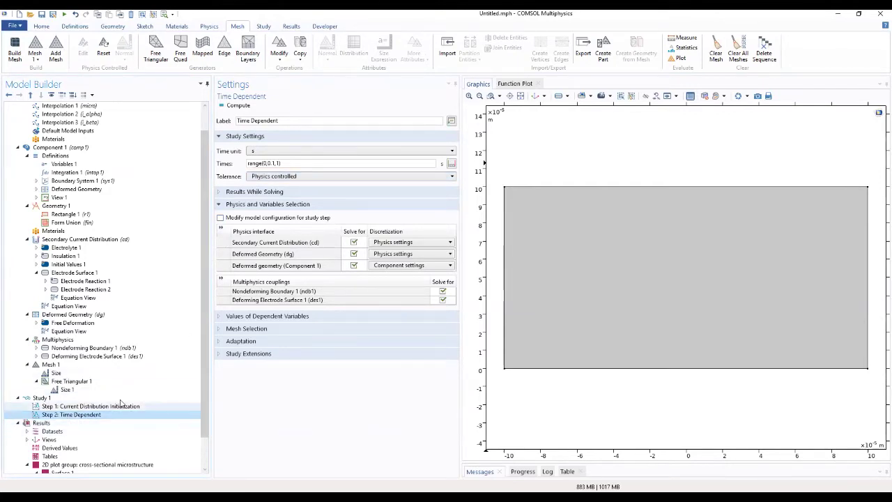
{"action": "left_click", "coordinate": [255, 152]}
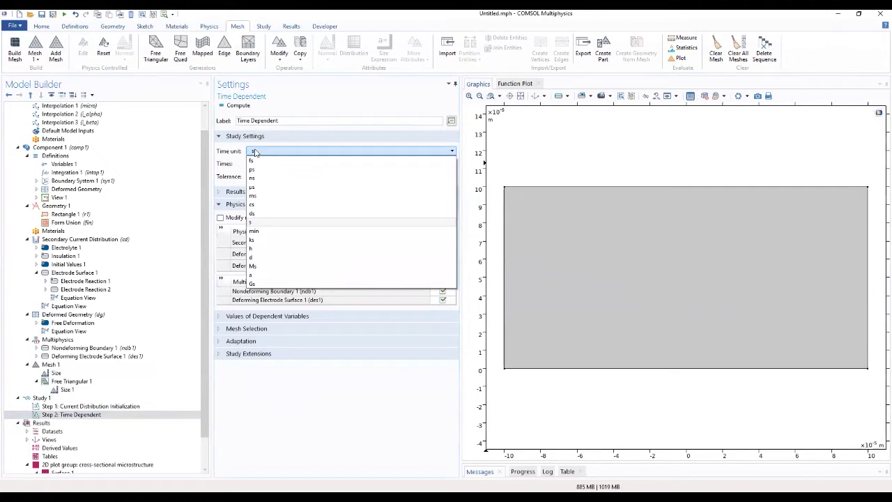
{"action": "left_click", "coordinate": [252, 248]}
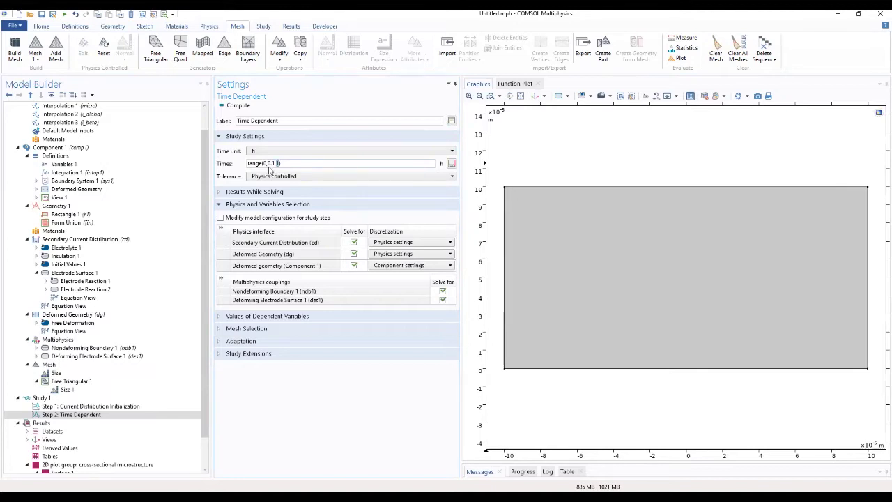
{"action": "left_click_drag", "start_coordinate": [277, 164], "coordinate": [267, 165]}
{"action": "type", "text": "1"}
{"action": "type", "text": "4*3)"}
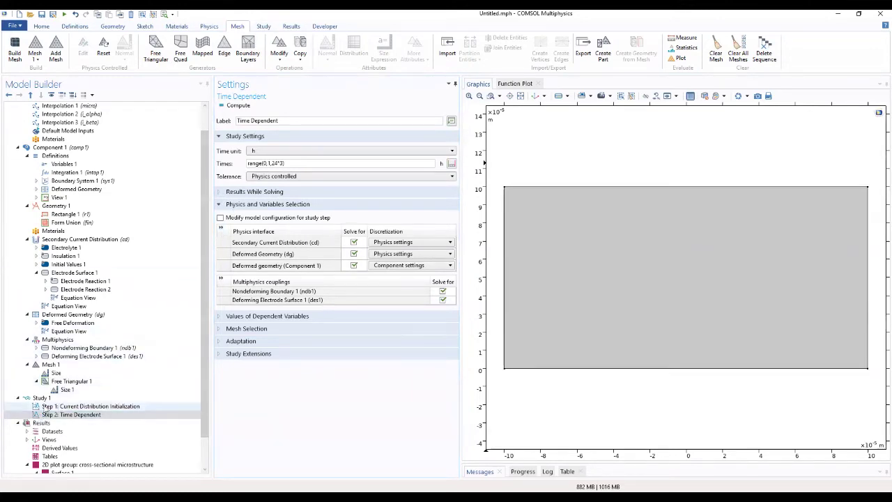
- Review both steps of Study 1 and generate the study's default solver configuration
{"action": "left_click", "coordinate": [53, 407]}
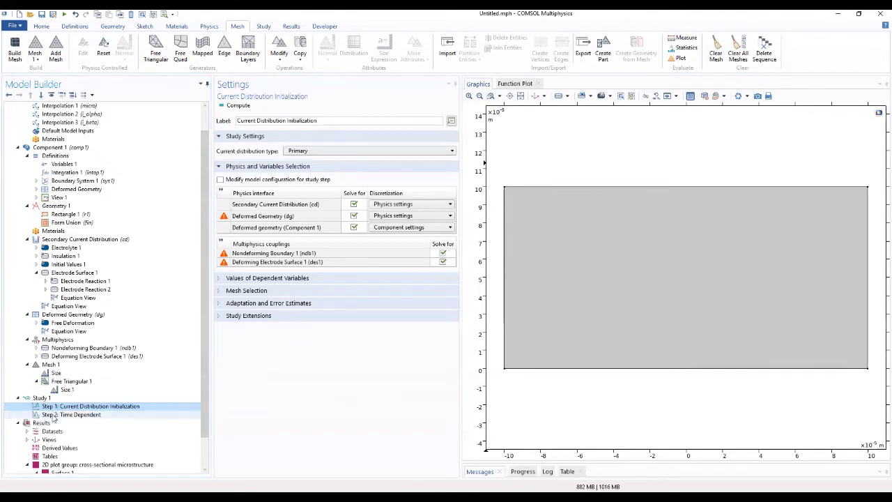
{"action": "left_click", "coordinate": [53, 415]}
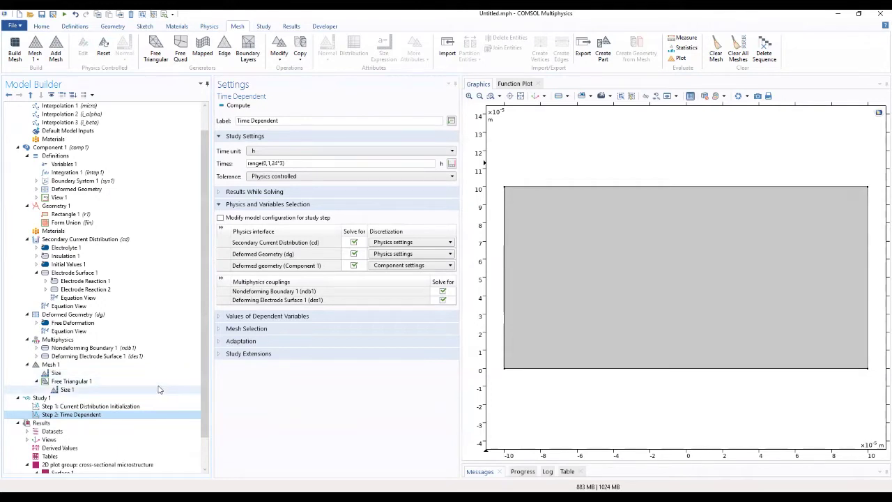
{"action": "left_click", "coordinate": [41, 398]}
{"action": "right_click", "coordinate": [43, 401]}
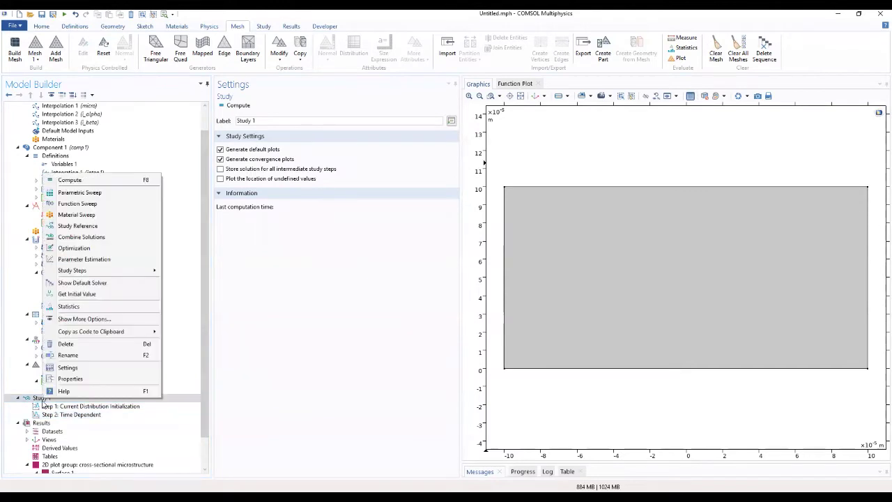
{"action": "left_click", "coordinate": [85, 289]}
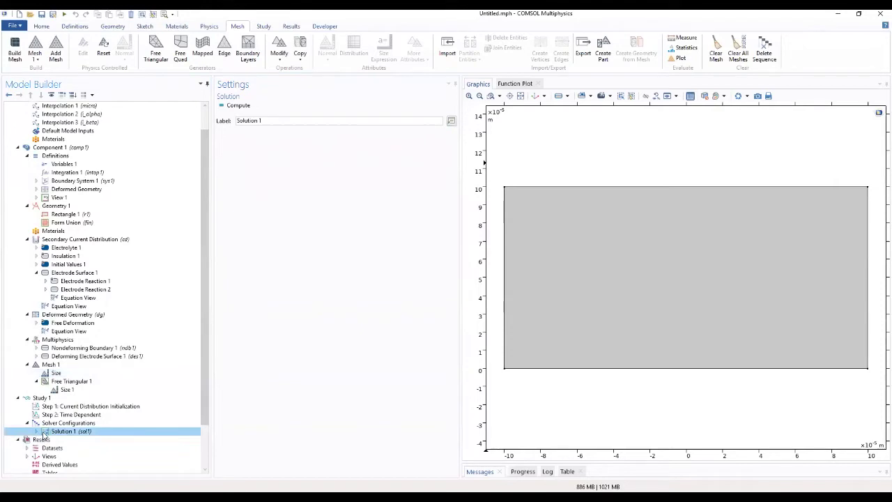
- Examine the solver nodes under Solution 1, including Solution Store 1, Stationary Solver 1 and Dependent Variables 2
{"action": "left_click", "coordinate": [36, 431]}
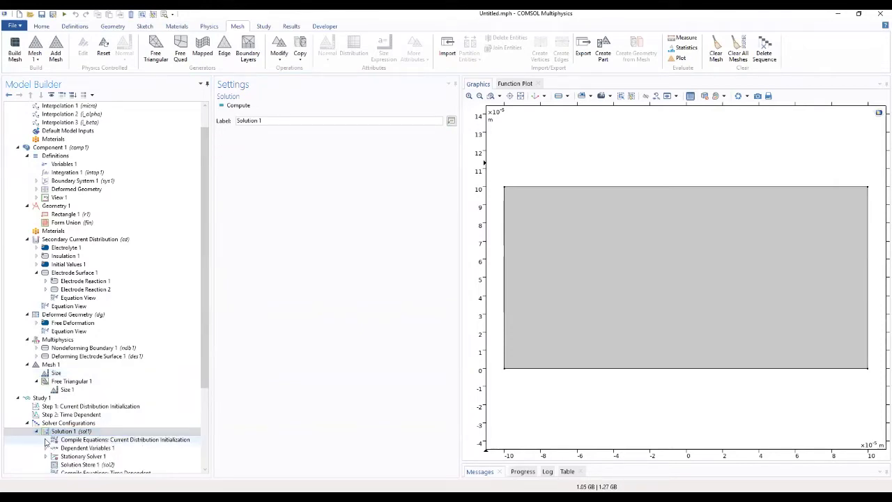
{"action": "scroll", "coordinate": [51, 445], "scroll_direction": "down", "scroll_amount": 2}
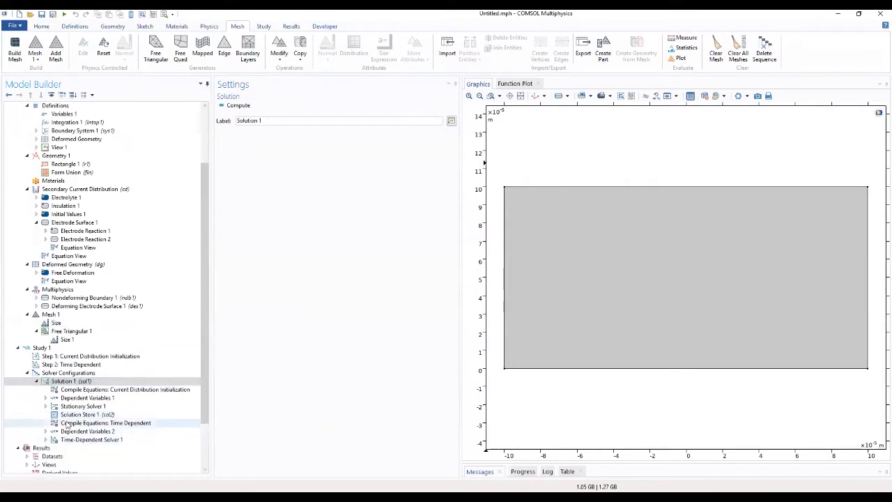
{"action": "left_click", "coordinate": [70, 384]}
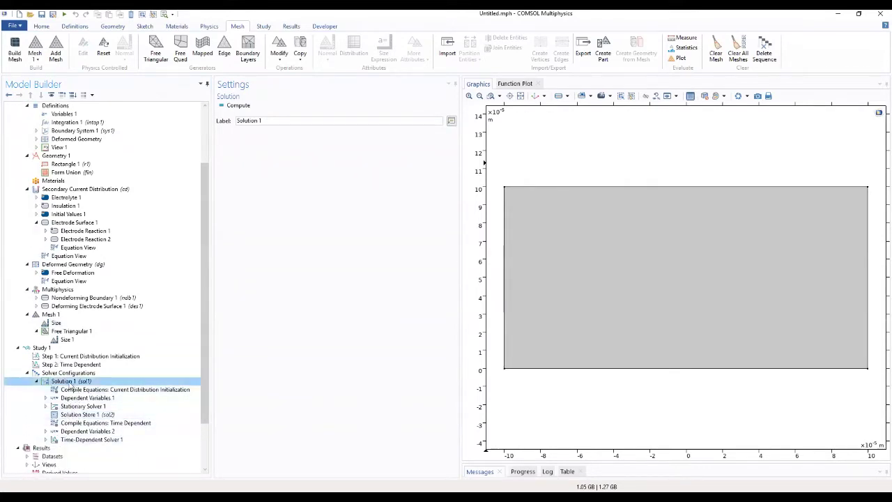
{"action": "left_click", "coordinate": [37, 382]}
{"action": "left_click", "coordinate": [36, 382]}
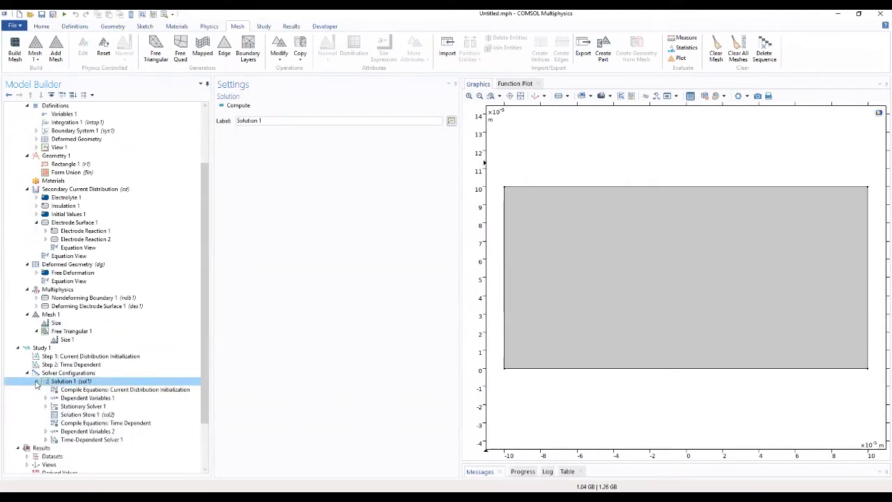
{"action": "left_click", "coordinate": [73, 415]}
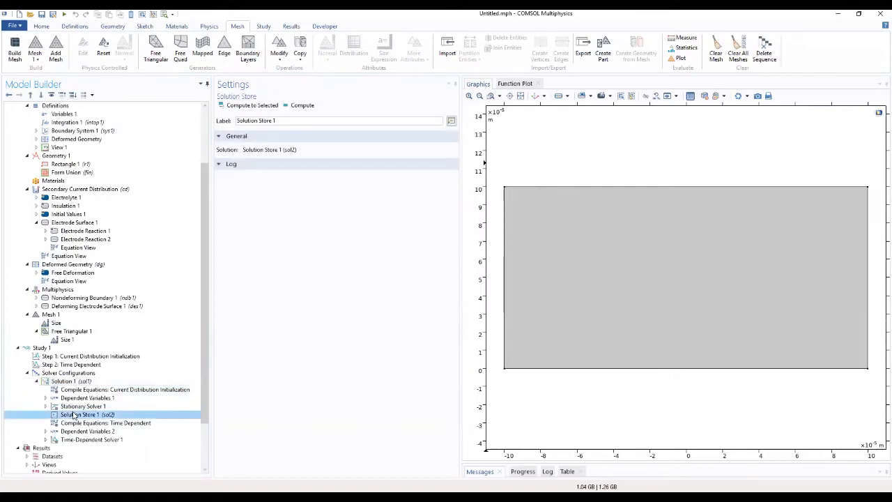
{"action": "left_click", "coordinate": [70, 407]}
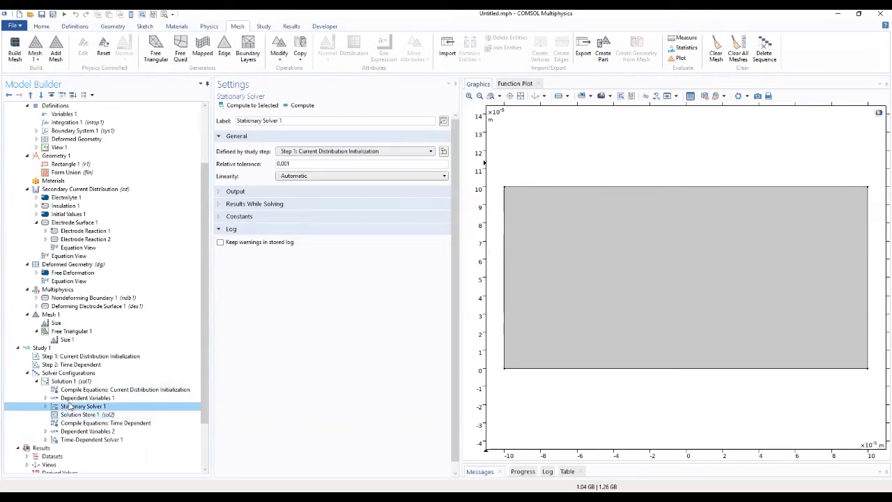
{"action": "left_click", "coordinate": [72, 423]}
{"action": "left_click", "coordinate": [73, 432]}
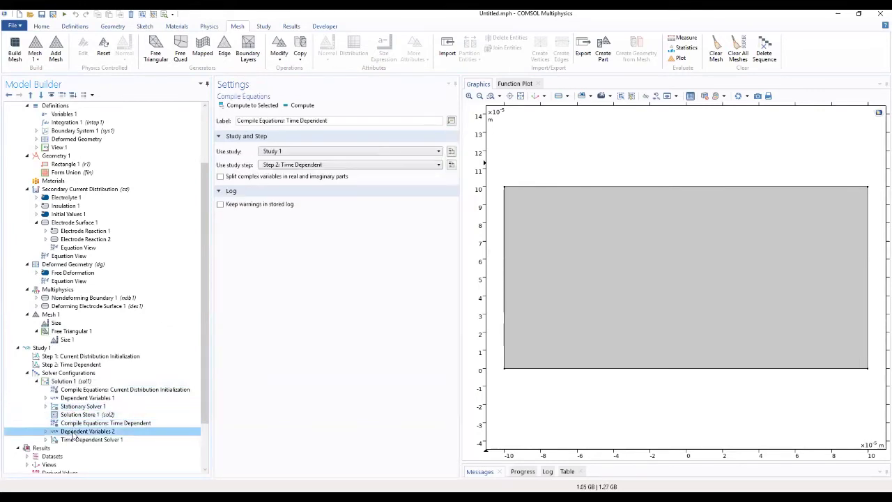
{"action": "left_click", "coordinate": [45, 439]}
{"action": "scroll", "coordinate": [63, 449], "scroll_direction": "down", "scroll_amount": 1}
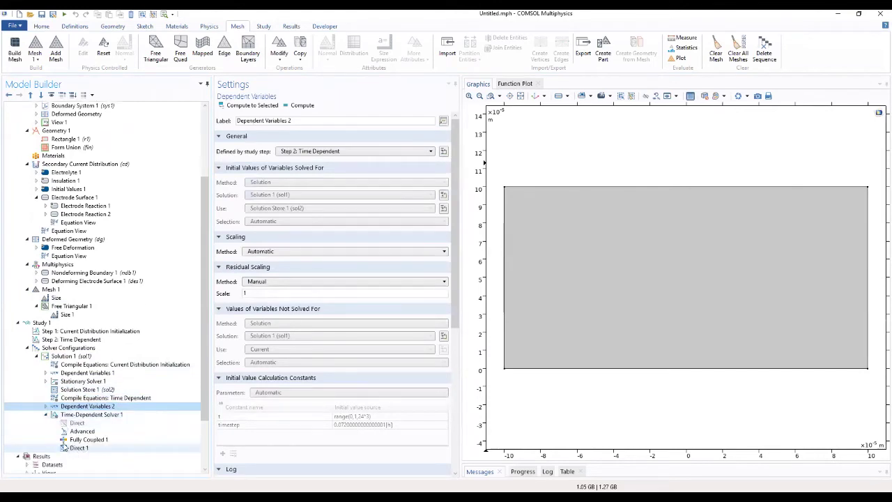
- Examine the Advanced, Results While Solving, Time Stepping and Absolute Tolerance settings of Time-Dependent Solver 1
{"action": "left_click", "coordinate": [74, 415]}
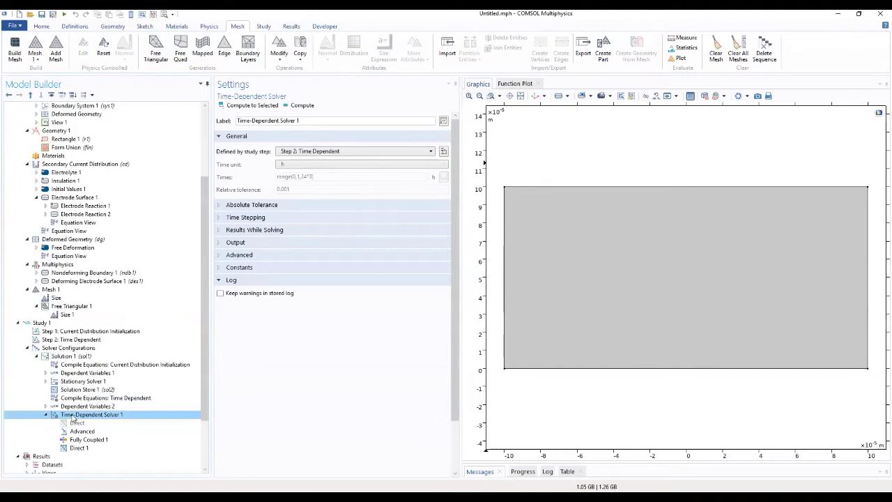
{"action": "key", "text": "Up"}
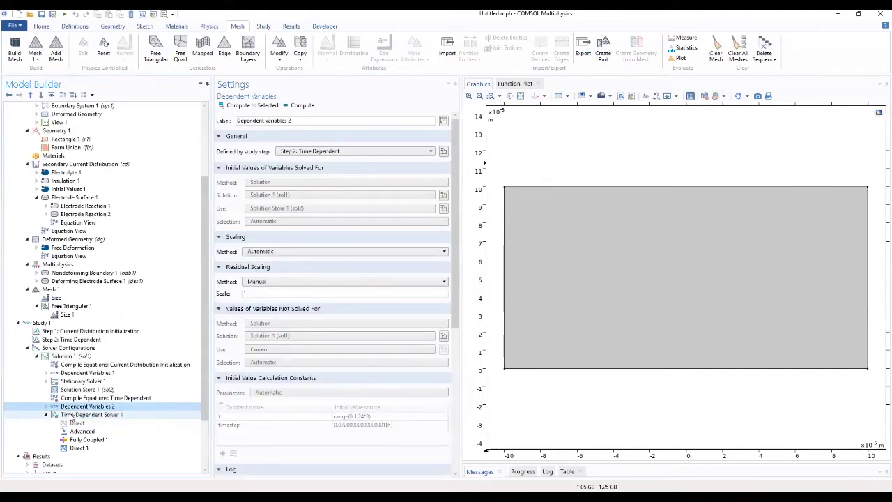
{"action": "left_click", "coordinate": [72, 414]}
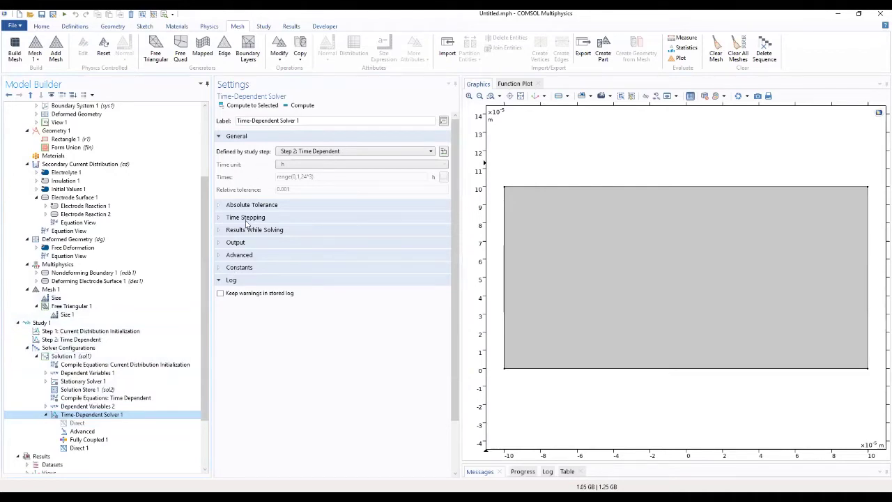
{"action": "left_click", "coordinate": [245, 256]}
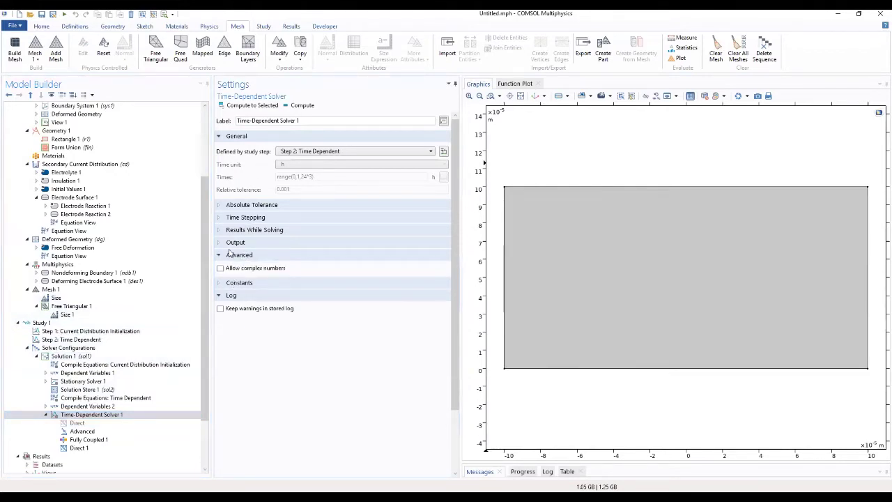
{"action": "left_click", "coordinate": [227, 232]}
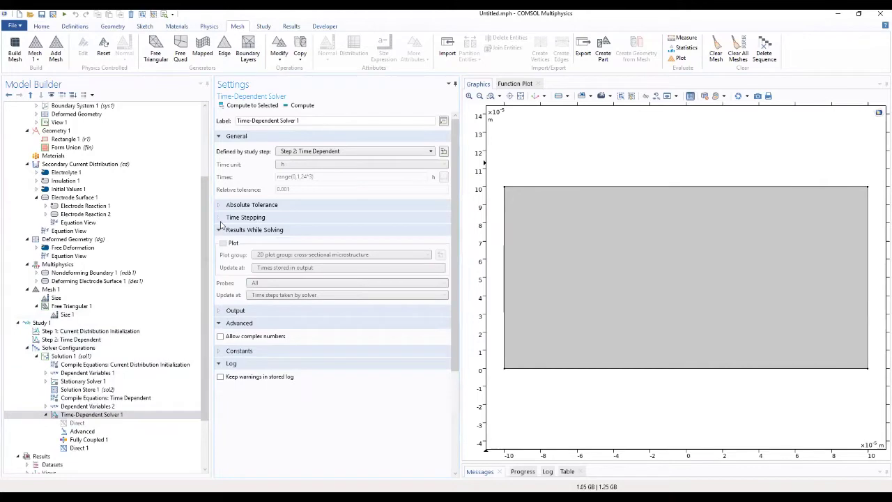
{"action": "left_click", "coordinate": [222, 222]}
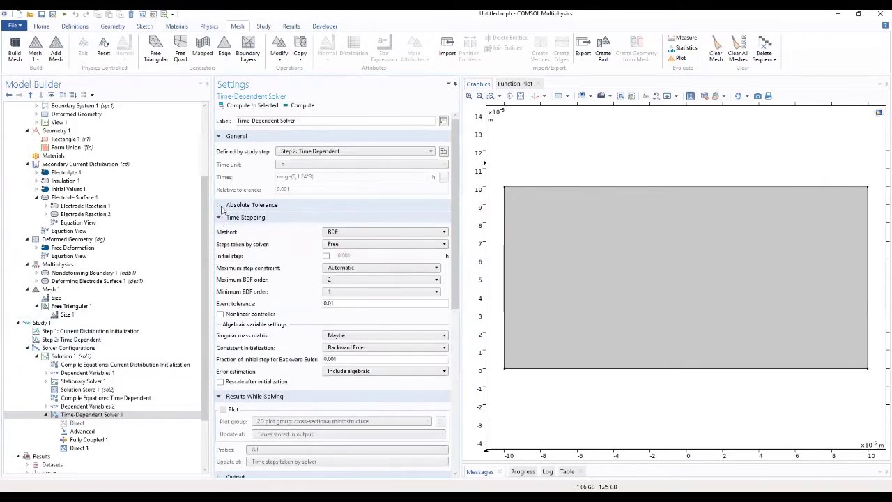
{"action": "left_click", "coordinate": [221, 206]}
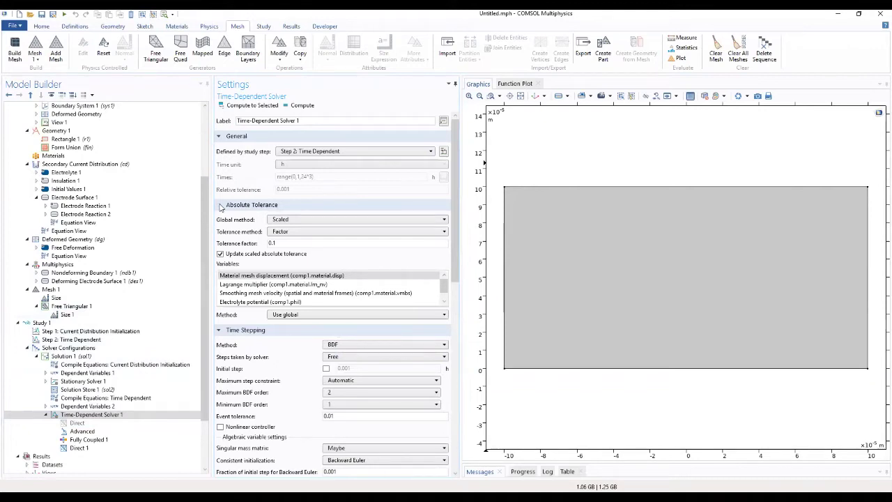
- Add a Stop Condition to Time-Dependent Solver 1
{"action": "left_click", "coordinate": [88, 415]}
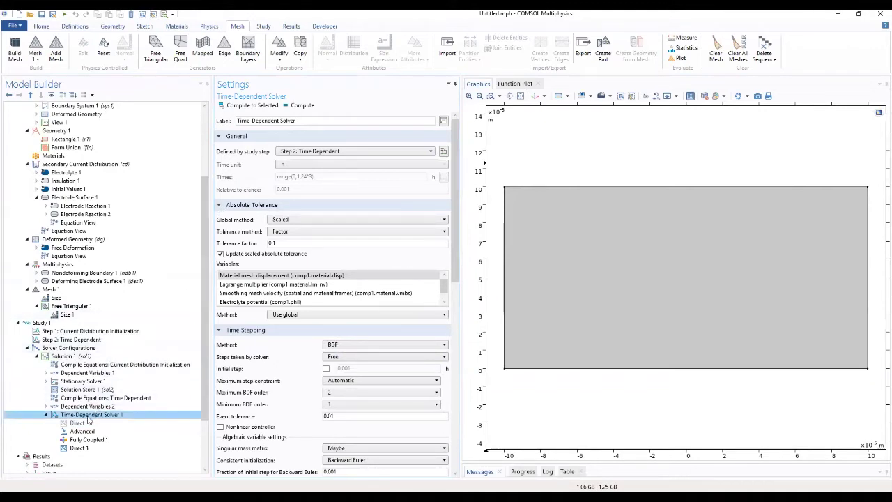
{"action": "right_click", "coordinate": [89, 419]}
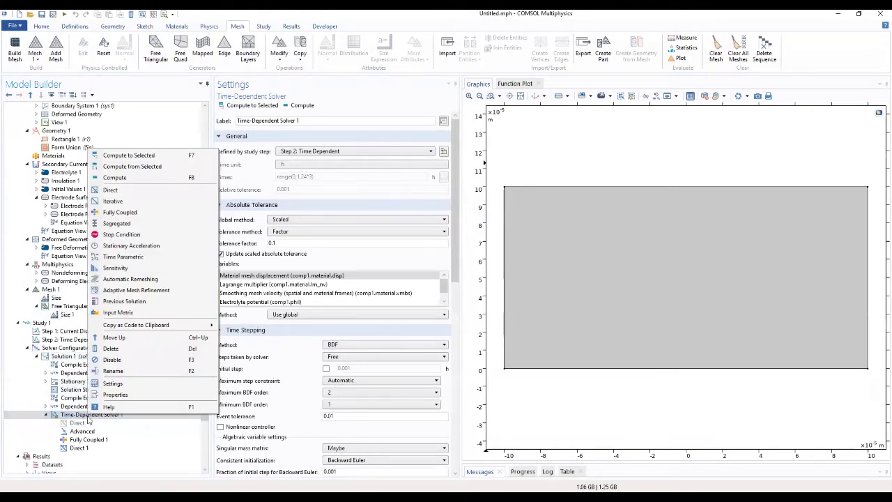
{"action": "left_click", "coordinate": [122, 234]}
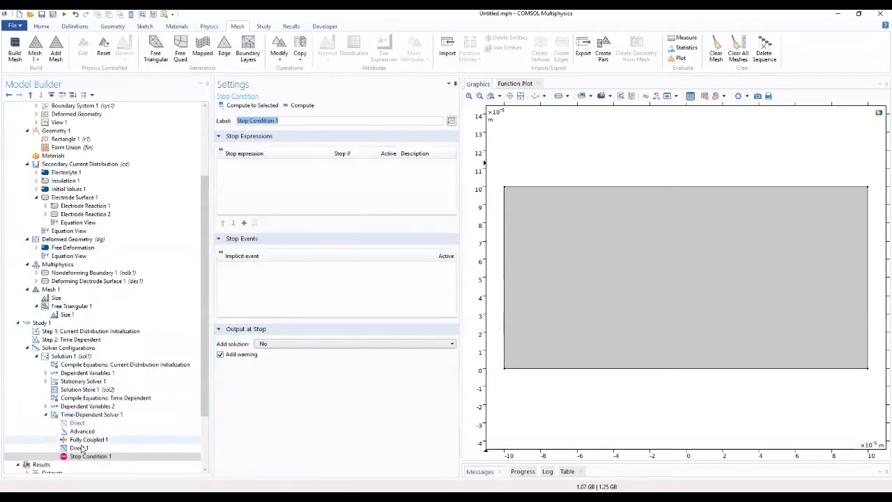
{"action": "left_click", "coordinate": [80, 456]}
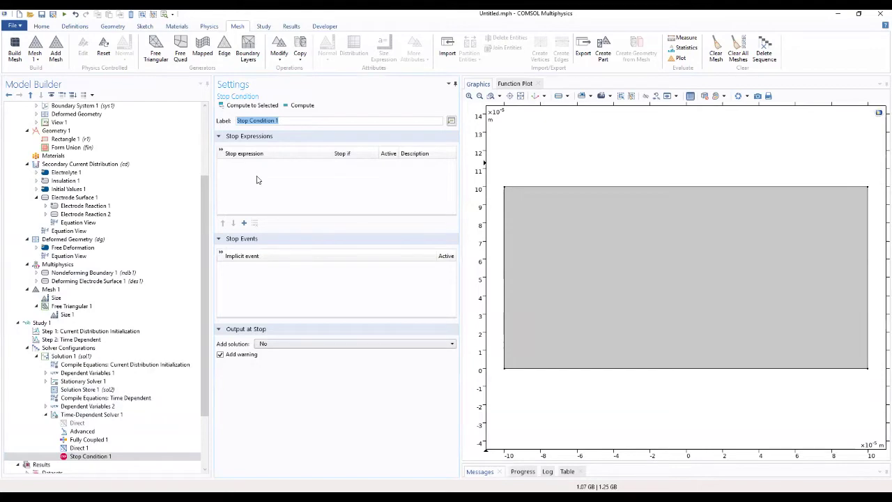
- Add the stop expression comp1.beta_phase_fractions>0.95 to the stop condition
{"action": "left_click", "coordinate": [243, 223]}
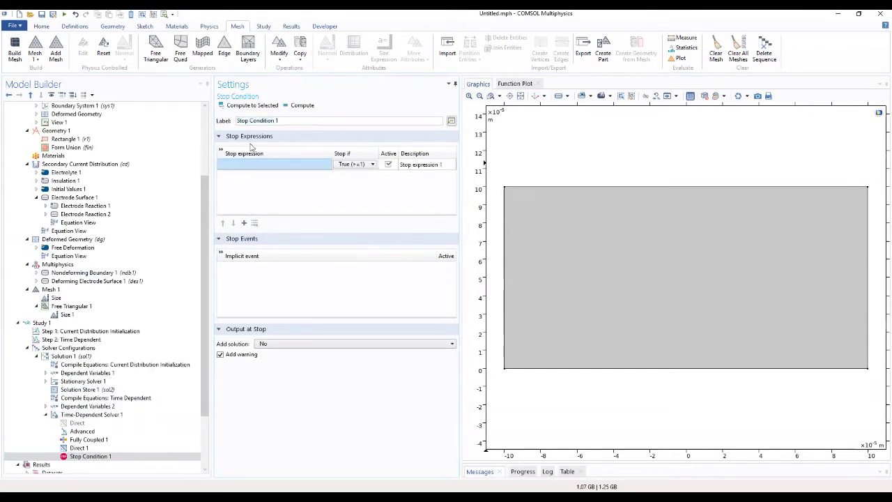
{"action": "left_click", "coordinate": [263, 165]}
{"action": "left_click", "coordinate": [263, 166]}
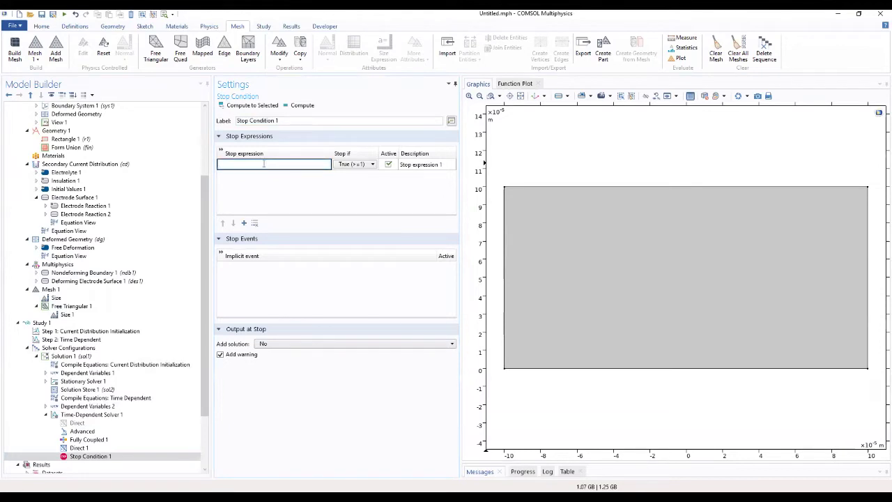
{"action": "type", "text": "com"}
{"action": "type", "text": "p"}
{"action": "type", "text": ".b"}
{"action": "type", "text": "et"}
{"action": "type", "text": "a"}
{"action": "type", "text": "_phase"}
{"action": "type", "text": "_frac"}
{"action": "type", "text": "t"}
{"action": "type", "text": "tion"}
{"action": "type", "text": "s"}
{"action": "type", "text": ">"}
{"action": "type", "text": "0.85"}
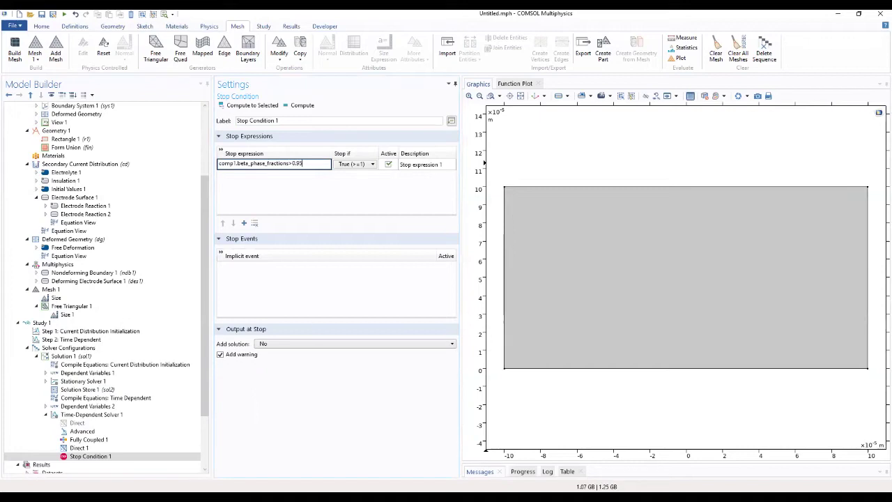
{"action": "left_click", "coordinate": [335, 181]}
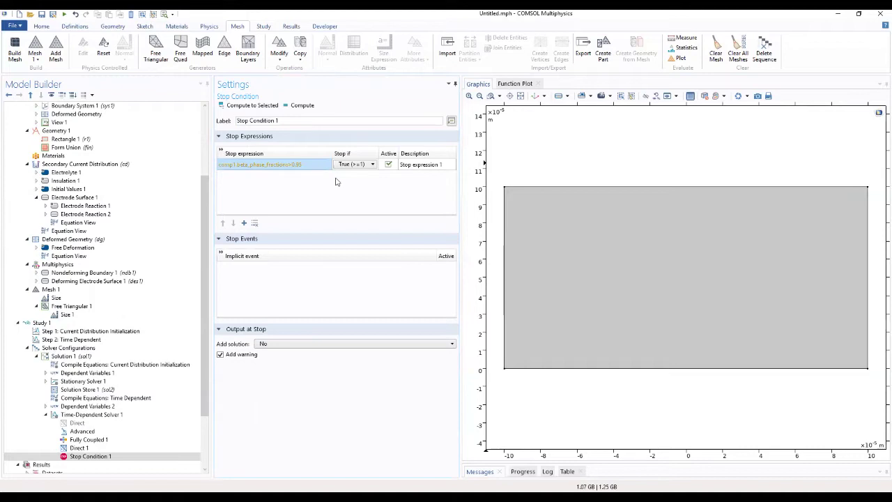
{"action": "mouse_move", "coordinate": [301, 167]}
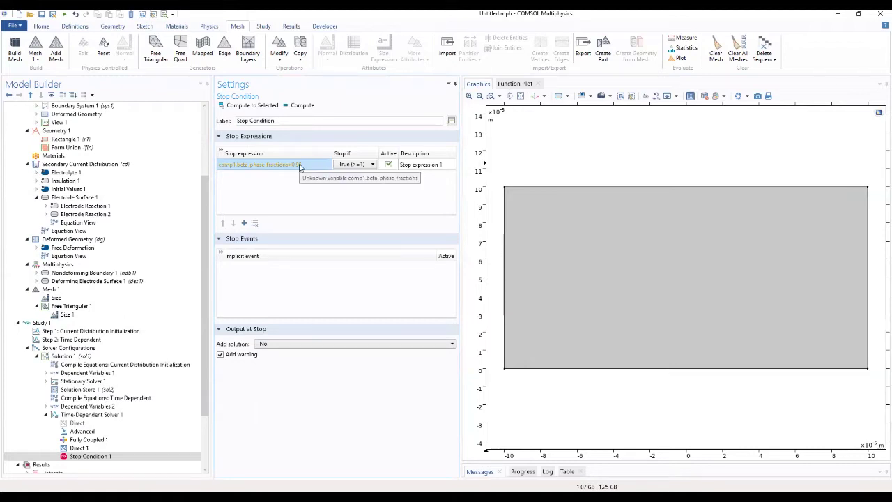
- Correct the variable name in the stop expression so that it reads comp1.beta_phase_fraction>0.95
{"action": "left_click", "coordinate": [300, 164]}
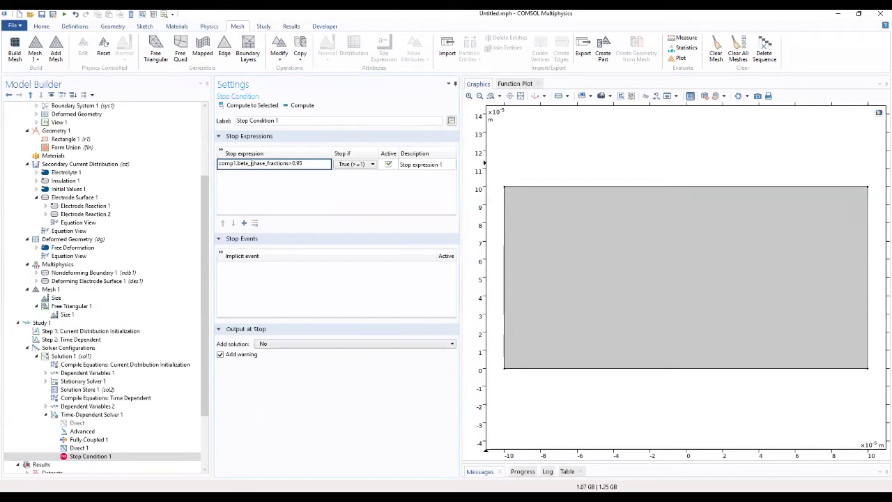
{"action": "mouse_move", "coordinate": [258, 166]}
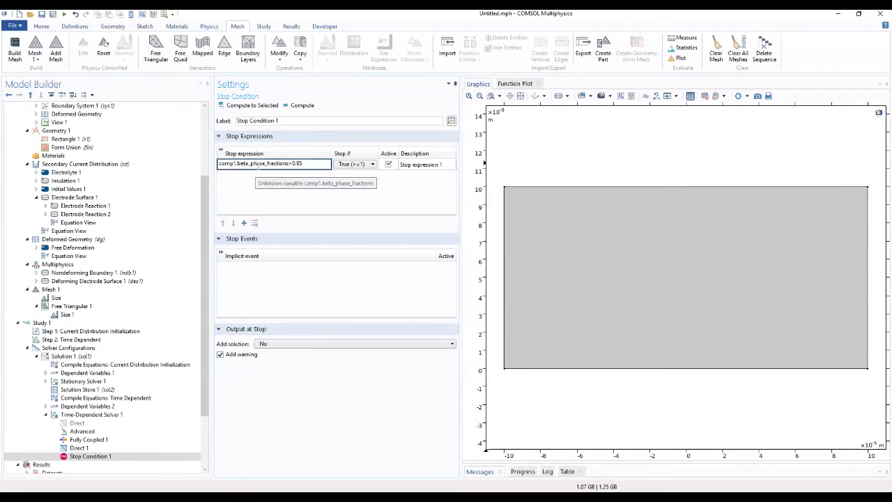
{"action": "left_click", "coordinate": [289, 164]}
{"action": "key", "text": "BackSpace"}
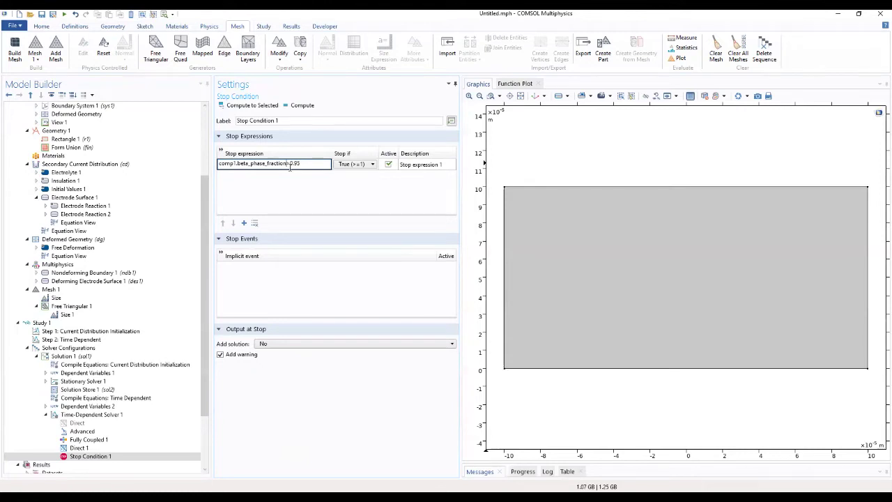
{"action": "left_click", "coordinate": [317, 184]}
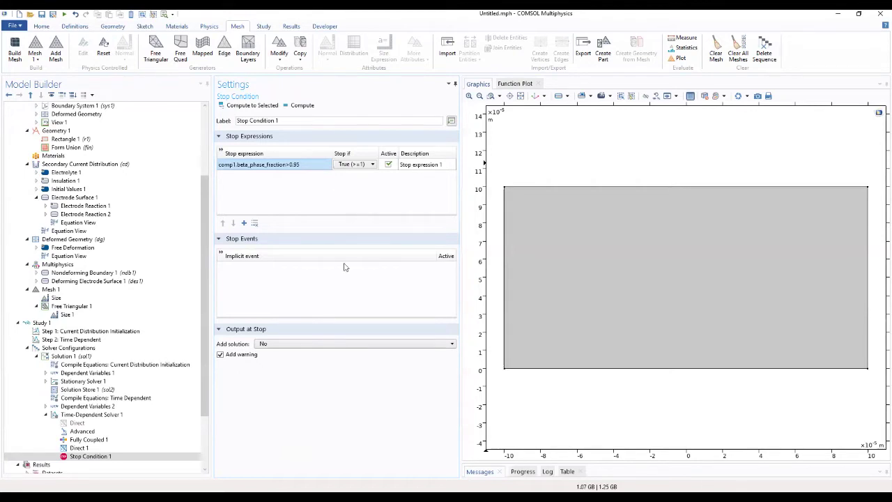
- Set the solution added at stop to Steps before and after stop, turn off its warning, and compute the study
{"action": "left_click", "coordinate": [259, 344]}
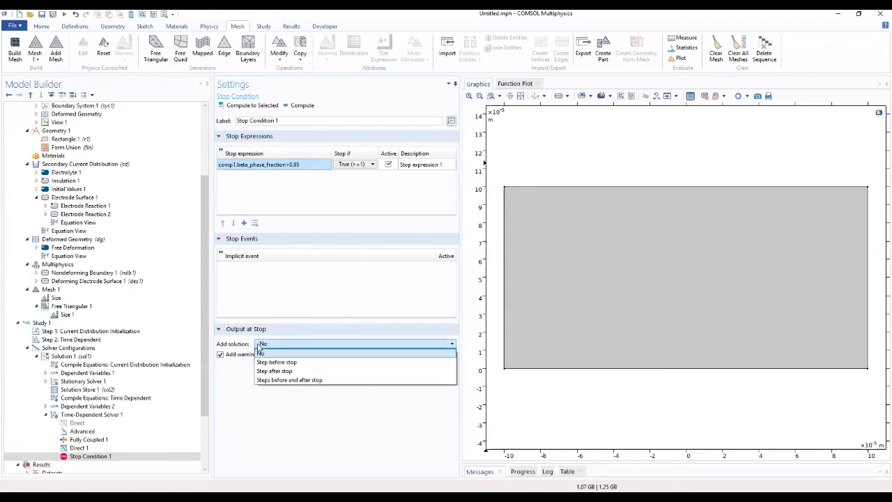
{"action": "left_click", "coordinate": [276, 380]}
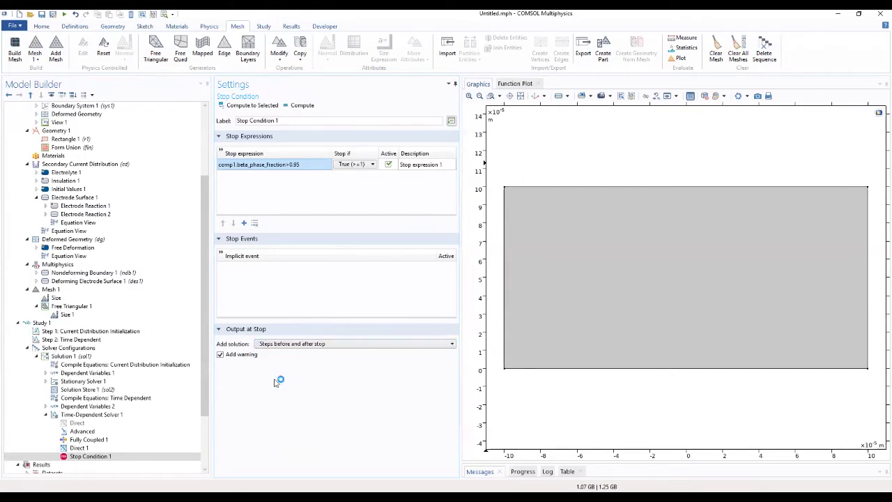
{"action": "left_click", "coordinate": [221, 355]}
{"action": "left_click", "coordinate": [299, 106]}
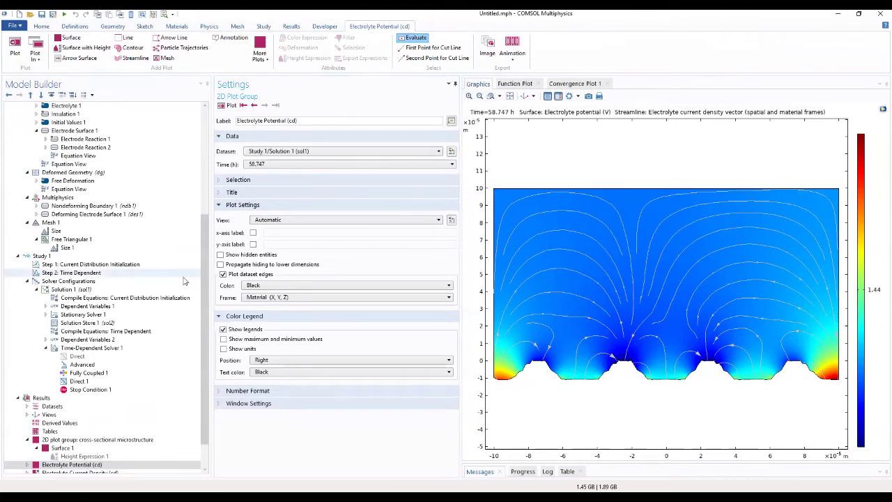
- Examine the Electrolyte Potential plot and the cross-sectional microstructure plot with its Surface 1 settings
{"action": "scroll", "coordinate": [174, 370], "scroll_direction": "down", "scroll_amount": 2}
{"action": "left_click", "coordinate": [110, 431]}
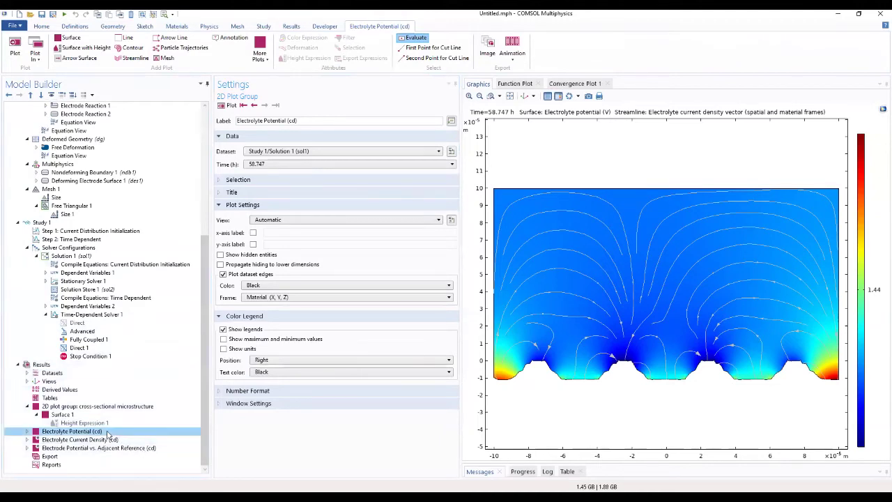
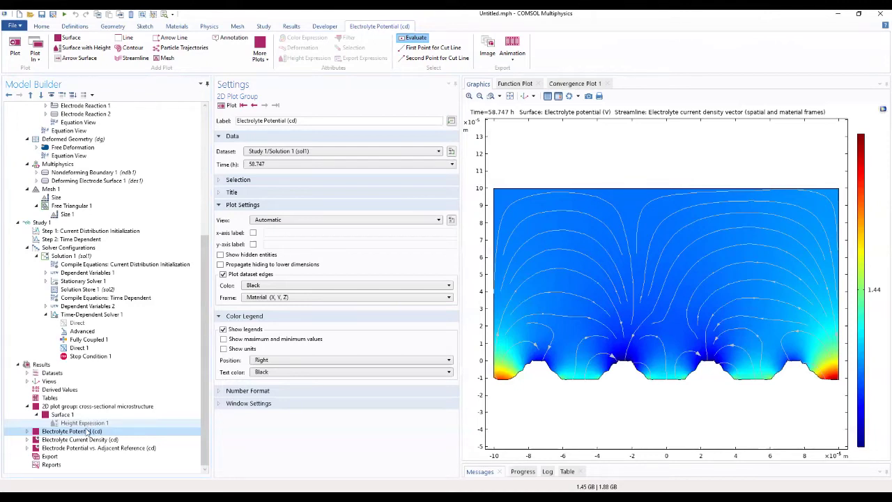
{"action": "left_click", "coordinate": [27, 431]}
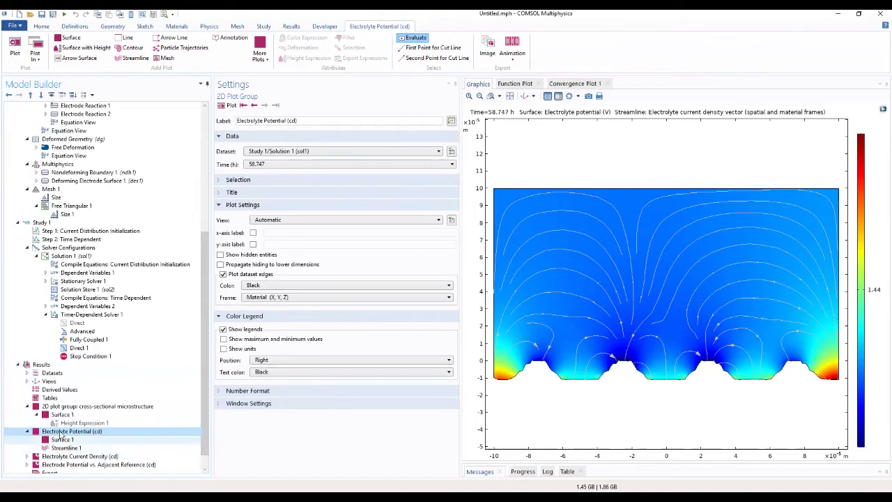
{"action": "left_click", "coordinate": [52, 407]}
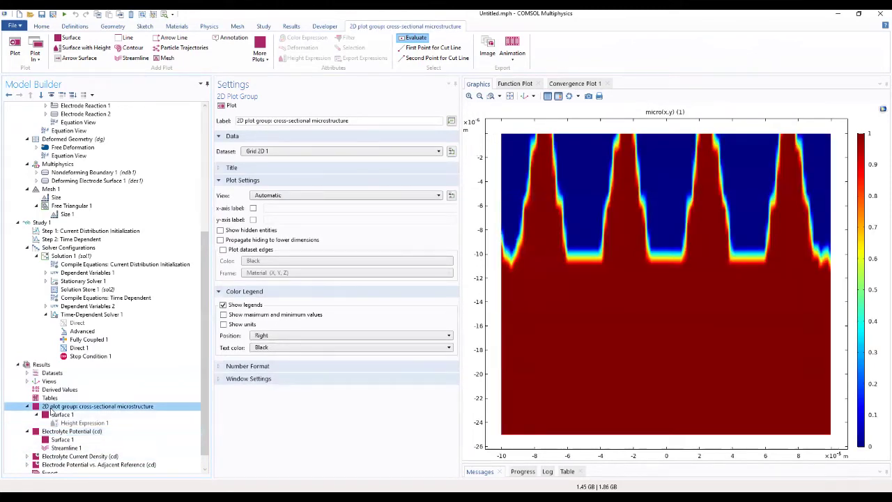
{"action": "left_click", "coordinate": [52, 415]}
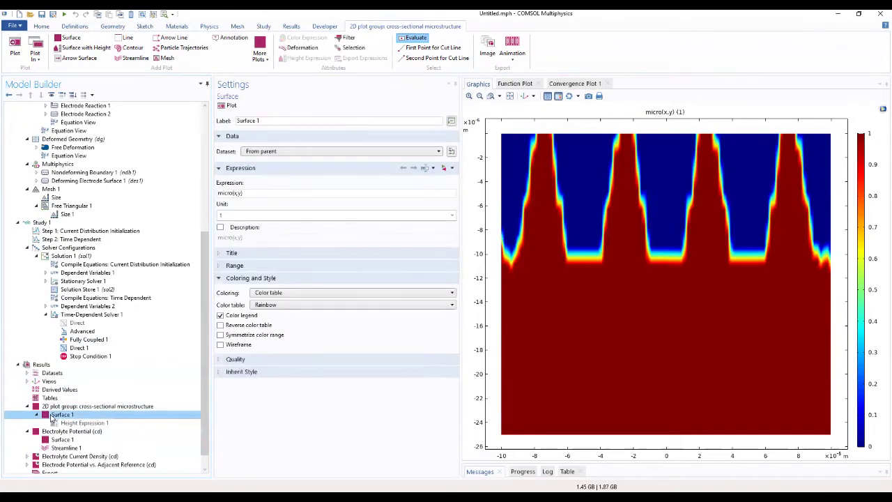
{"action": "key", "text": "Down"}
{"action": "key", "text": "Down"}
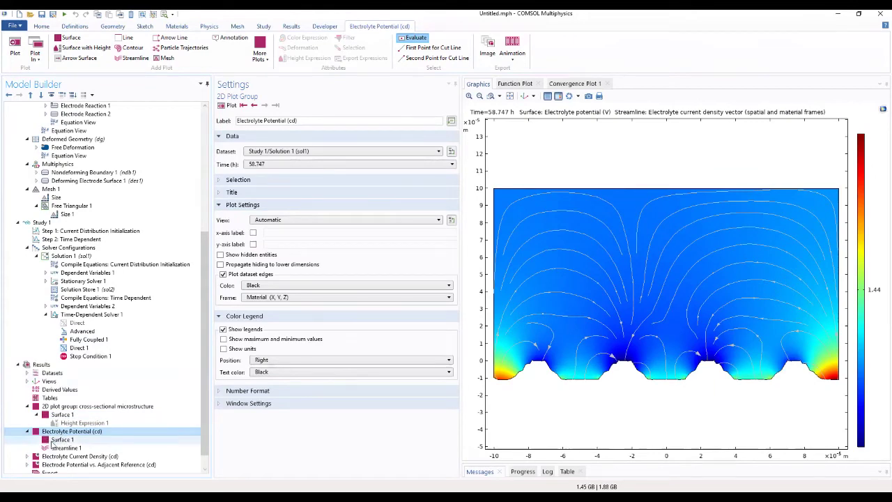
- Examine the Electrolyte Current Density and Electrode Potential vs. Adjacent Reference plots, including their Streamline 1 settings
{"action": "scroll", "coordinate": [55, 442], "scroll_direction": "down", "scroll_amount": 1}
{"action": "left_click", "coordinate": [54, 441]}
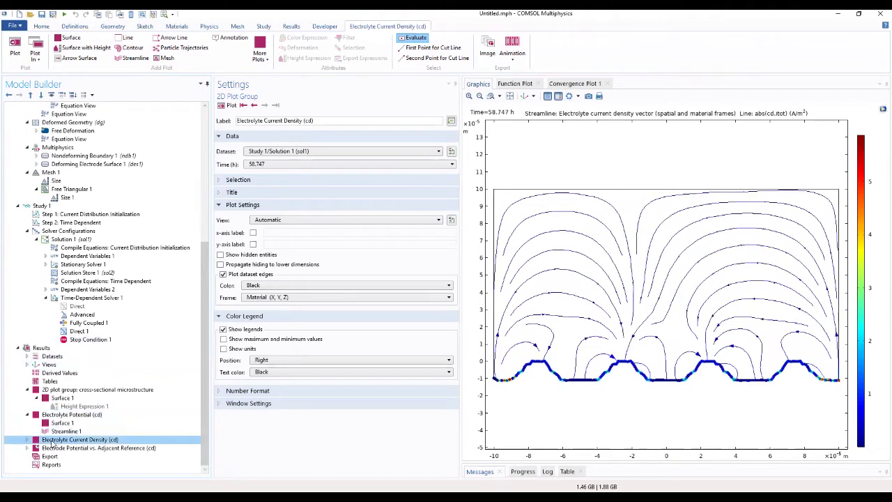
{"action": "left_click", "coordinate": [50, 449]}
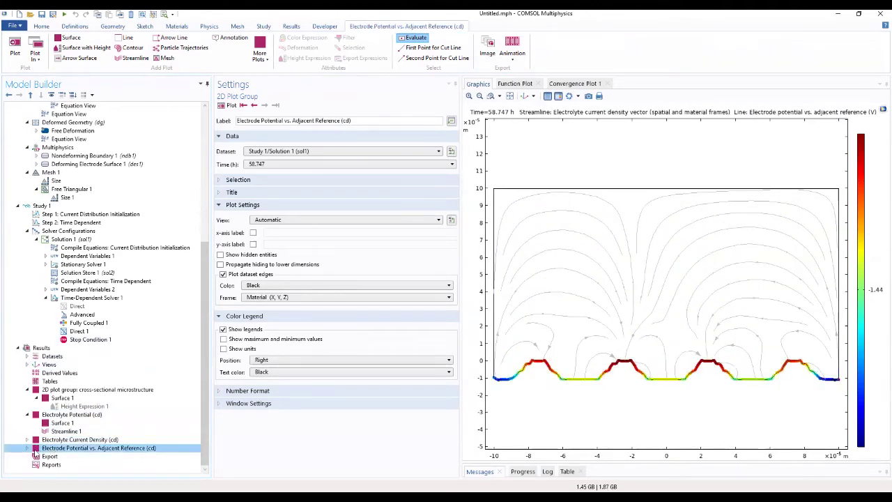
{"action": "left_click", "coordinate": [27, 448]}
{"action": "left_click", "coordinate": [56, 457]}
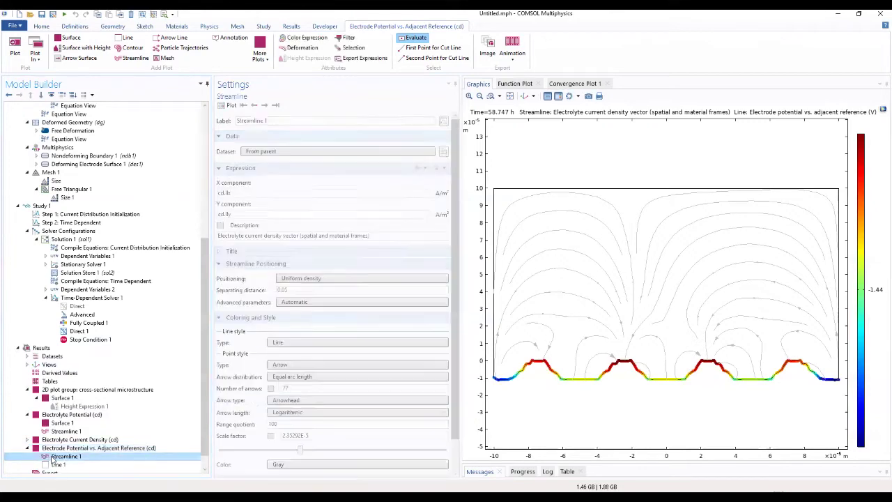
{"action": "left_click", "coordinate": [27, 440]}
{"action": "left_click", "coordinate": [54, 448]}
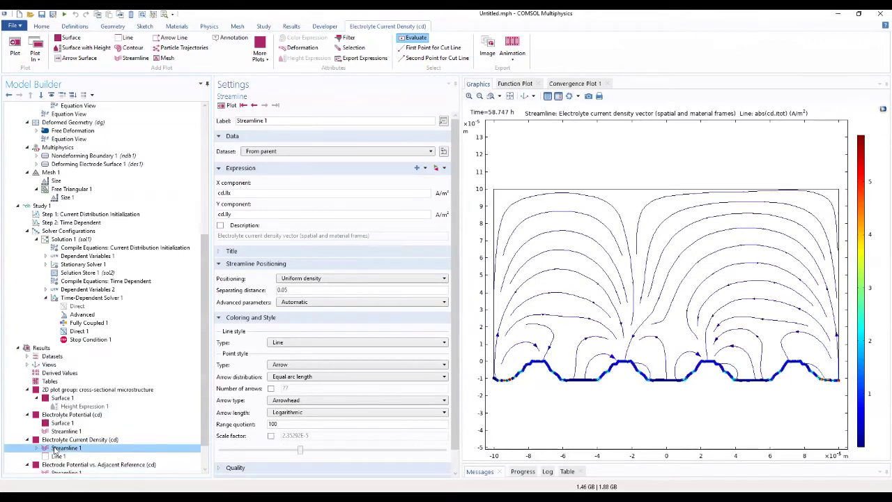
{"action": "left_click", "coordinate": [58, 447]}
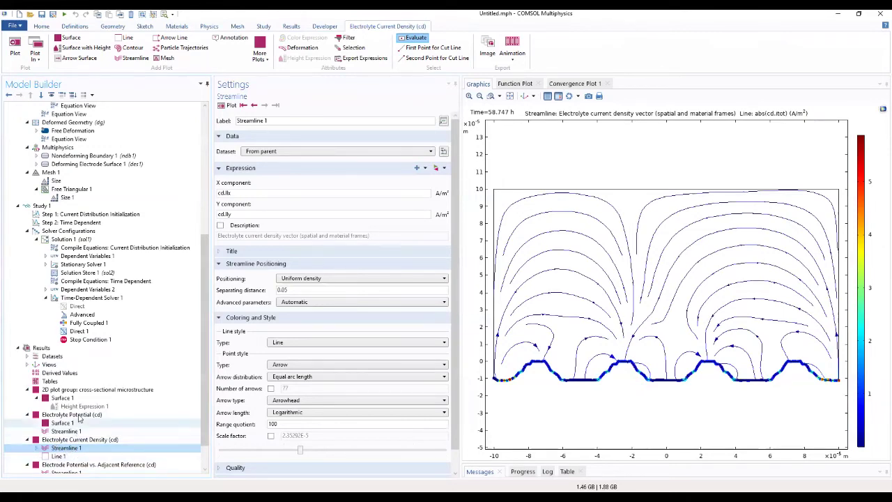
- Review the plot settings of the Electrolyte Potential plot group and the expression of its Surface 1
{"action": "left_click", "coordinate": [61, 414]}
{"action": "right_click", "coordinate": [62, 415]}
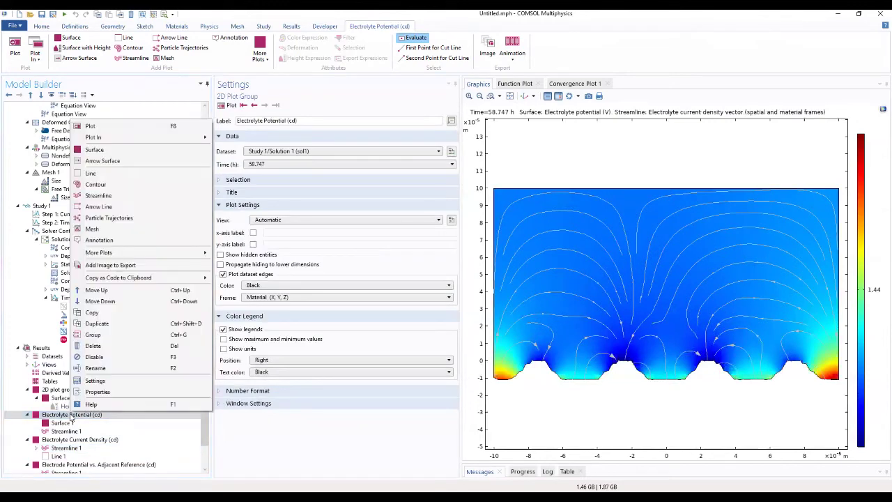
{"action": "left_click", "coordinate": [70, 418]}
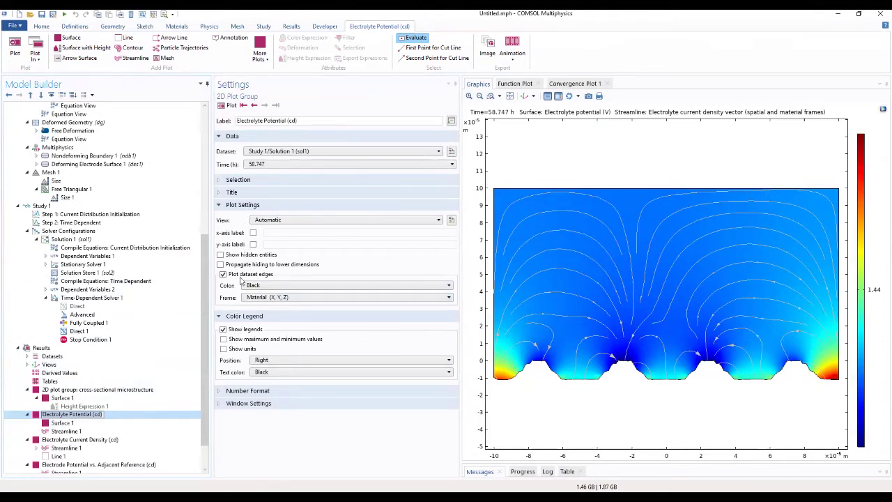
{"action": "left_click", "coordinate": [246, 205]}
{"action": "left_click", "coordinate": [246, 204]}
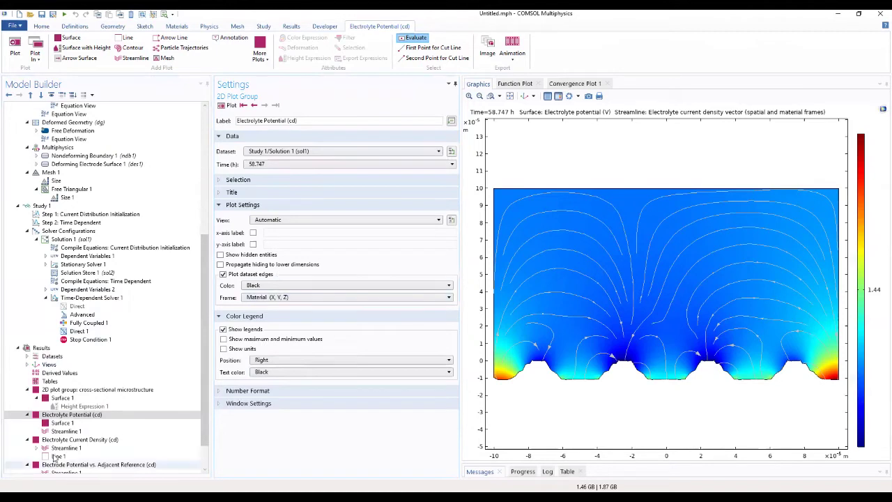
{"action": "left_click", "coordinate": [62, 423]}
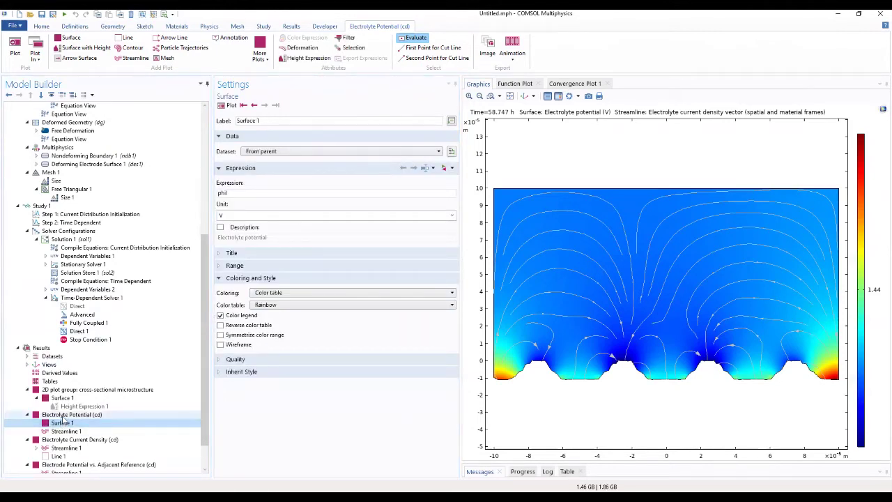
{"action": "left_click", "coordinate": [64, 415]}
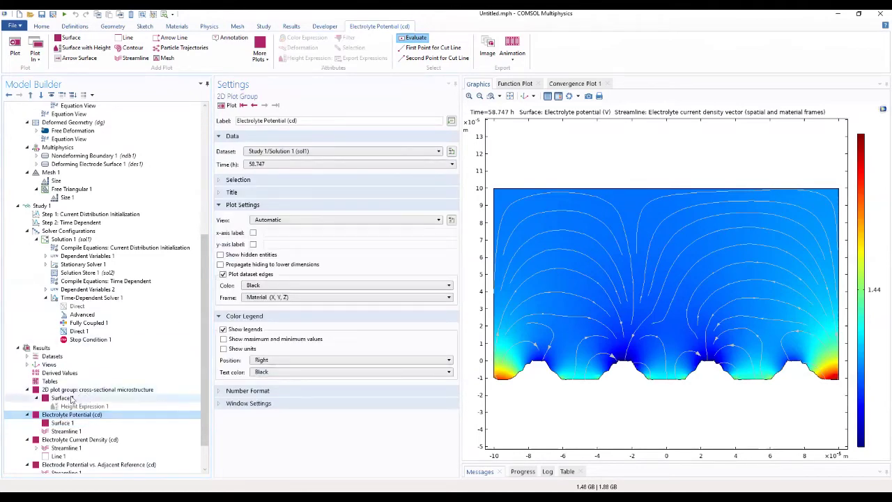
- Compare the microstructure plot with the Electrolyte Potential plot, and inspect the latter's Selection settings and Surface 1 title options
{"action": "left_click", "coordinate": [68, 390]}
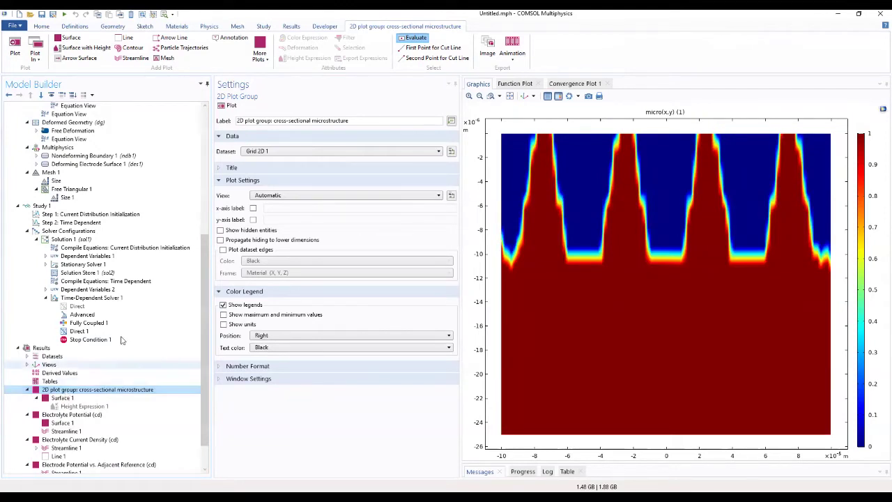
{"action": "left_click", "coordinate": [53, 398]}
{"action": "left_click", "coordinate": [50, 415]}
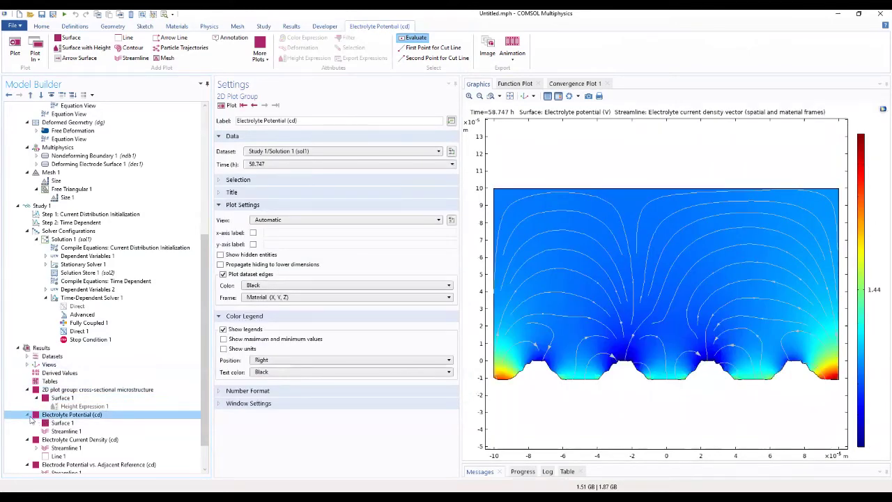
{"action": "right_click", "coordinate": [51, 416]}
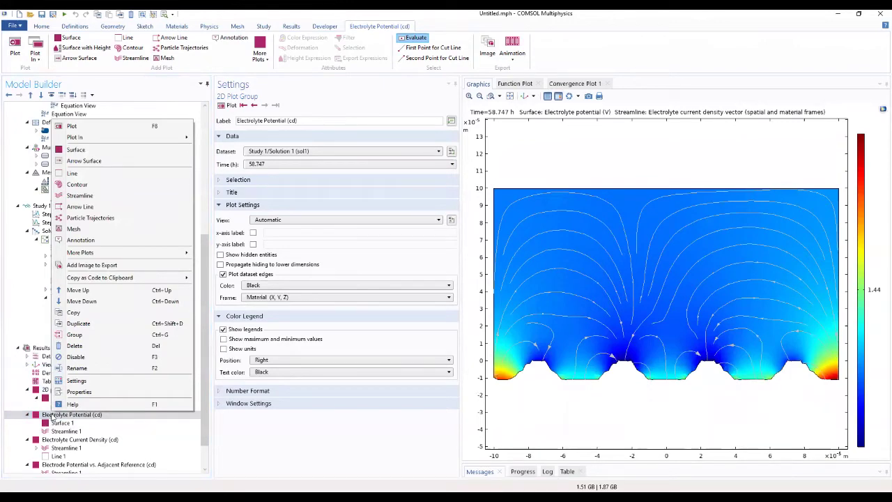
{"action": "left_click", "coordinate": [296, 206]}
{"action": "left_click", "coordinate": [255, 181]}
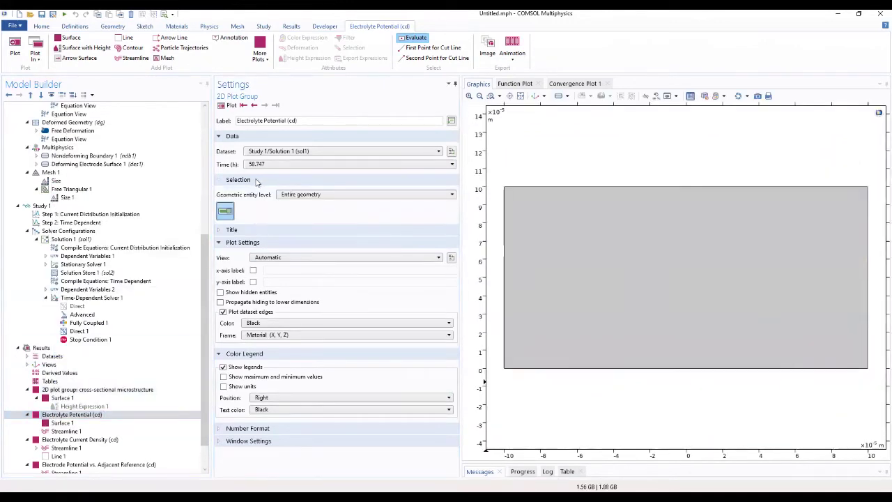
{"action": "left_click", "coordinate": [255, 180]}
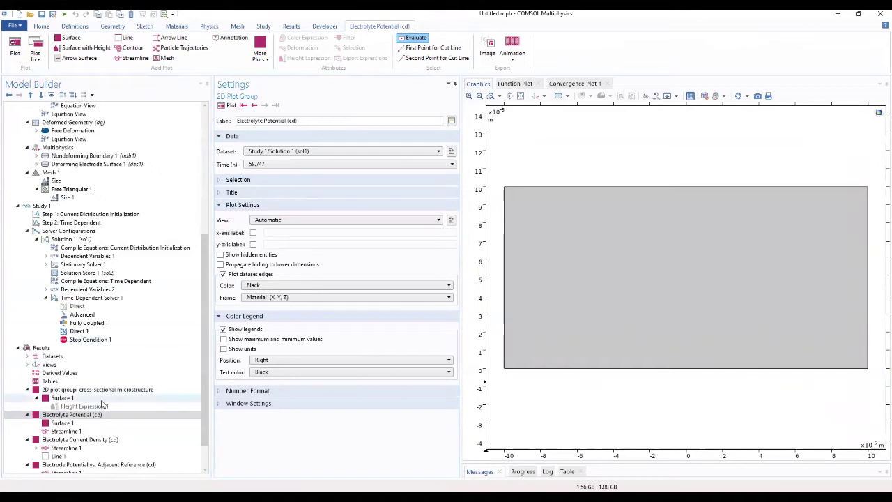
{"action": "left_click", "coordinate": [78, 415]}
{"action": "left_click", "coordinate": [67, 423]}
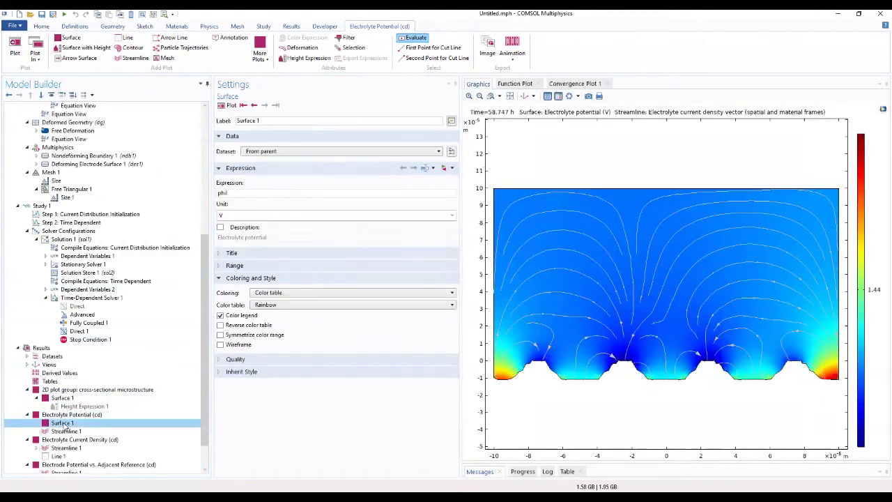
{"action": "left_click", "coordinate": [239, 256]}
{"action": "left_click", "coordinate": [239, 256]}
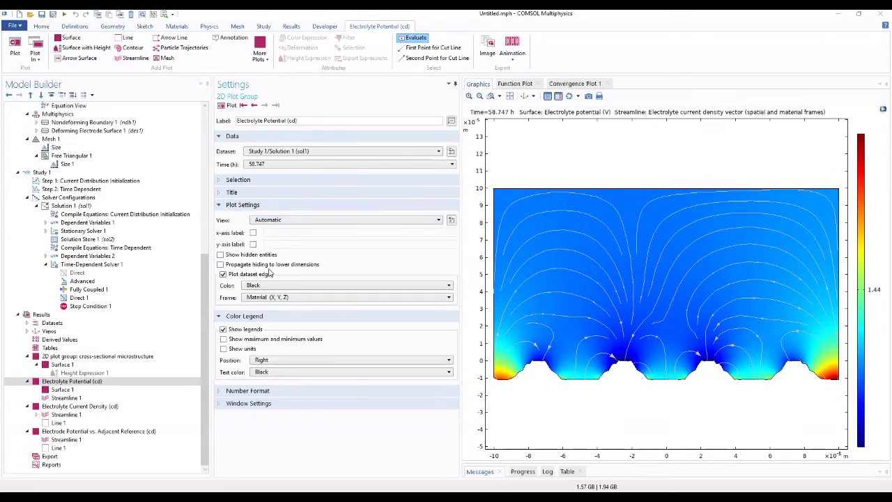
- Set the frame of the Electrolyte Potential plot's dataset edges to Geometry (Xg, Yg, Zg) and replot it
{"action": "left_click", "coordinate": [243, 299]}
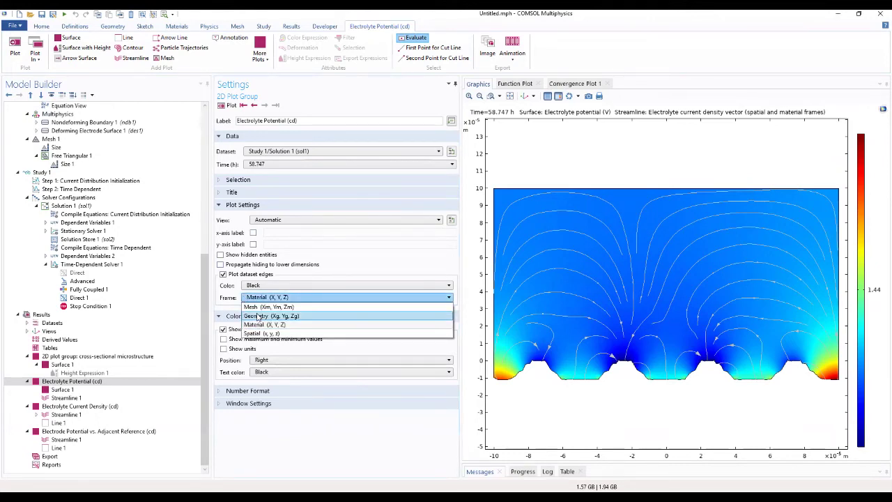
{"action": "left_click", "coordinate": [258, 316]}
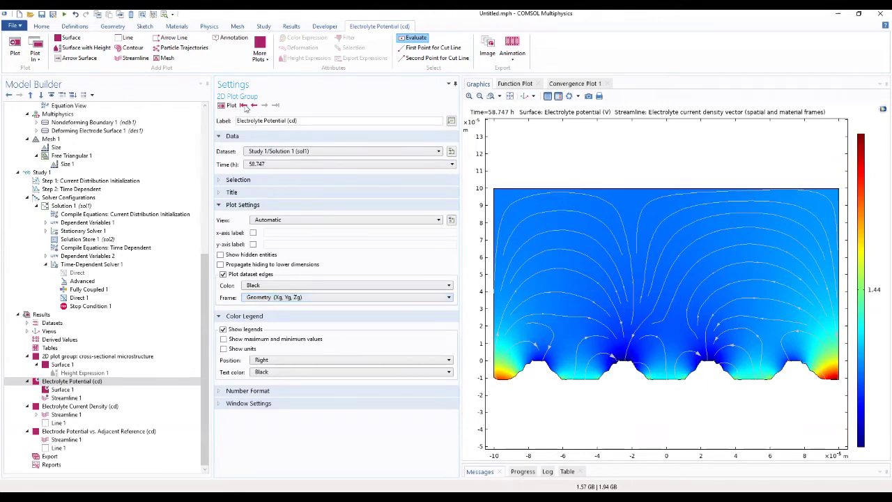
{"action": "left_click", "coordinate": [231, 106]}
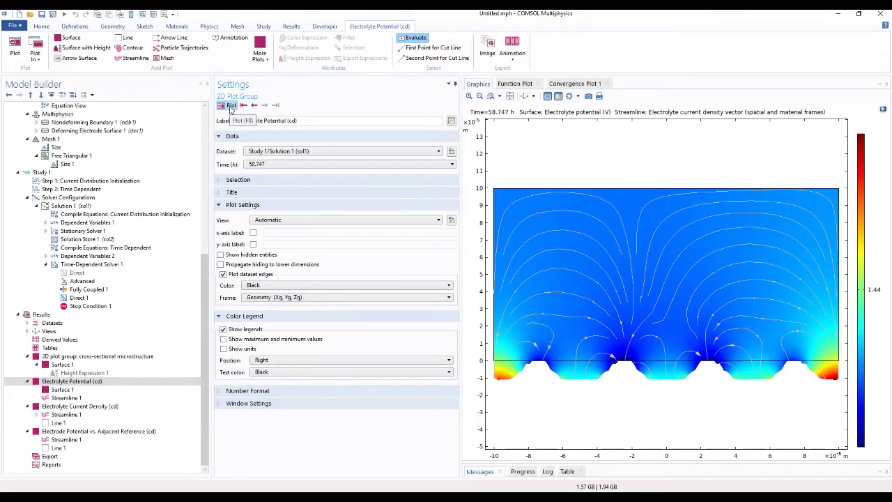
{"action": "left_click", "coordinate": [509, 97]}
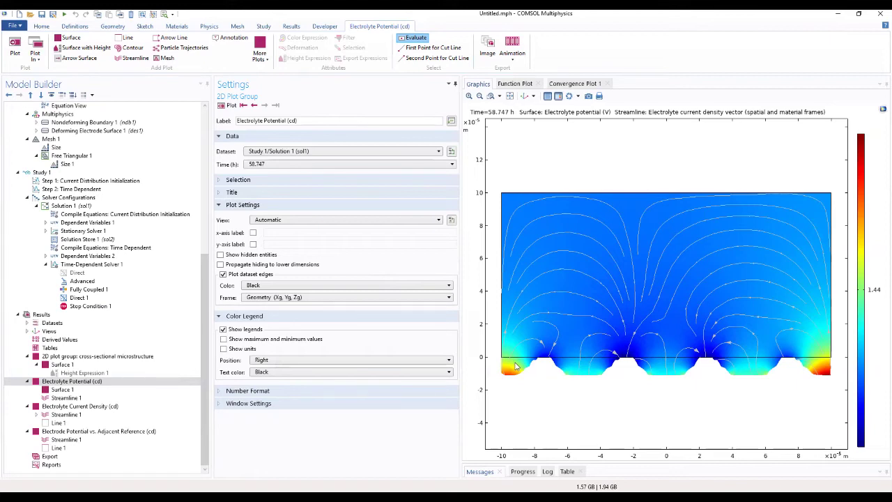
- Try the Material (X, Y, Z) frame for the Electrolyte Potential plot's dataset edges, replot, and restore the Geometry (Xg, Yg, Zg) frame
{"action": "left_click", "coordinate": [310, 298]}
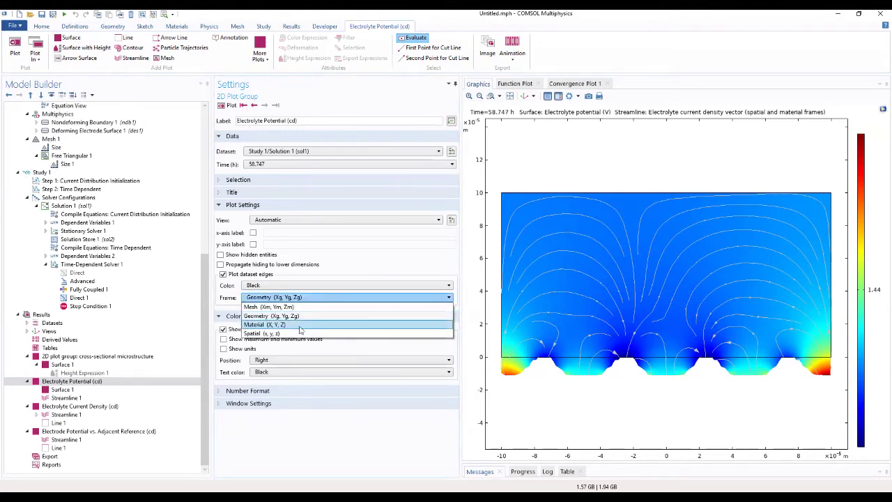
{"action": "left_click", "coordinate": [299, 325]}
{"action": "left_click", "coordinate": [230, 105]}
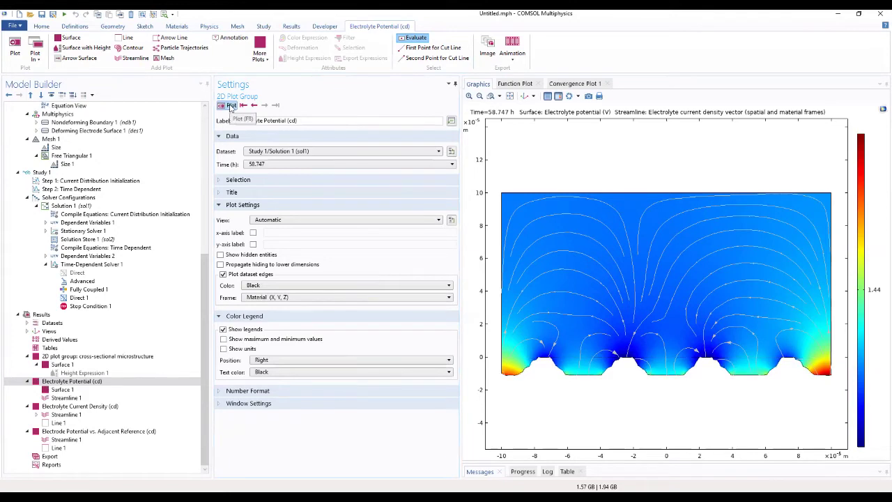
{"action": "left_click", "coordinate": [291, 298]}
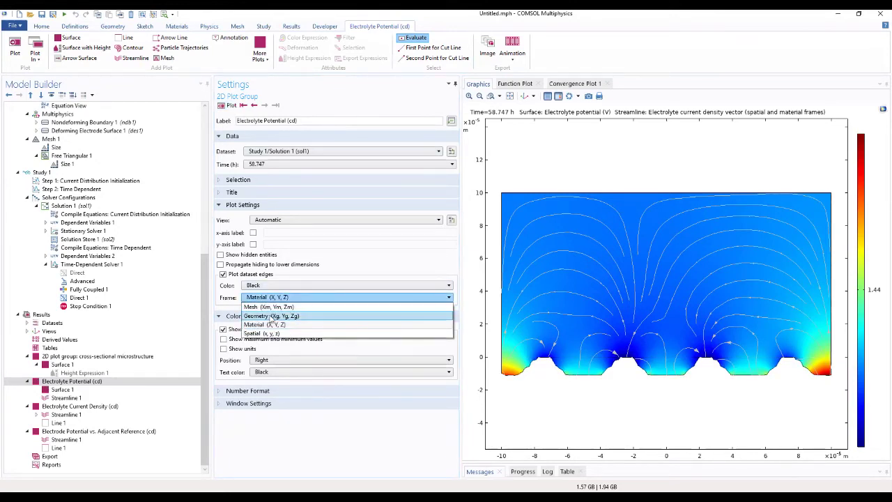
{"action": "left_click", "coordinate": [274, 315]}
{"action": "left_click", "coordinate": [226, 105]}
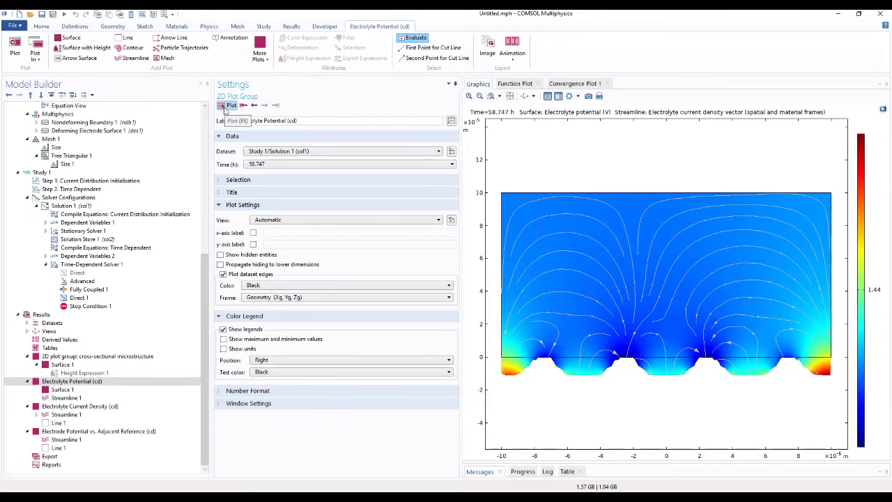
- Compare the cross-sectional microstructure plot with the Electrolyte Potential plot
{"action": "left_click", "coordinate": [62, 357]}
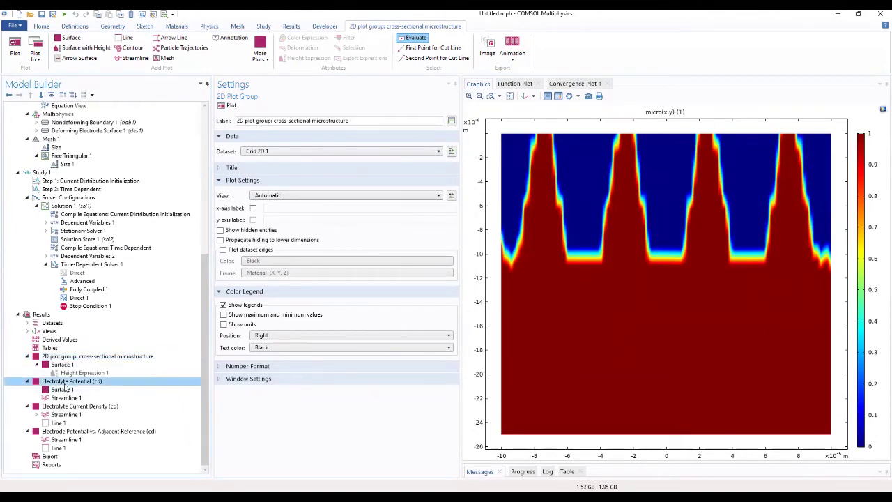
{"action": "left_click", "coordinate": [65, 382]}
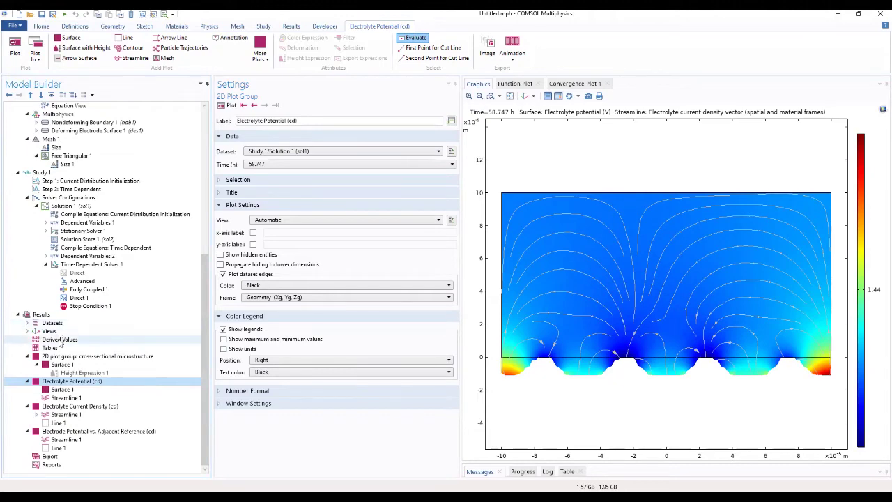
{"action": "left_click", "coordinate": [59, 315]}
{"action": "right_click", "coordinate": [58, 317]}
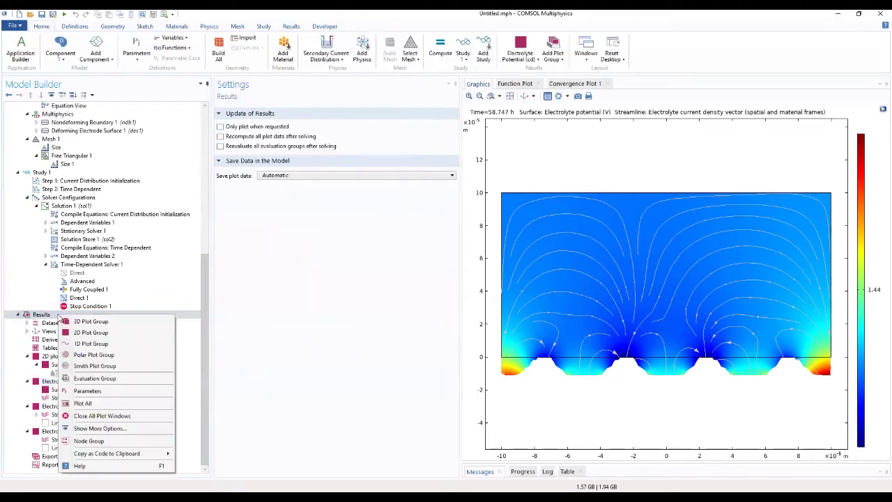
{"action": "left_click", "coordinate": [78, 333]}
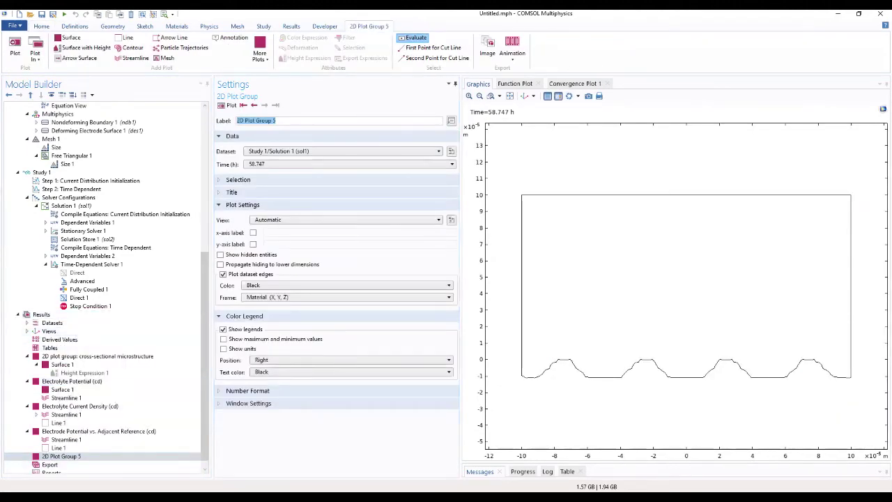
{"action": "right_click", "coordinate": [114, 459]}
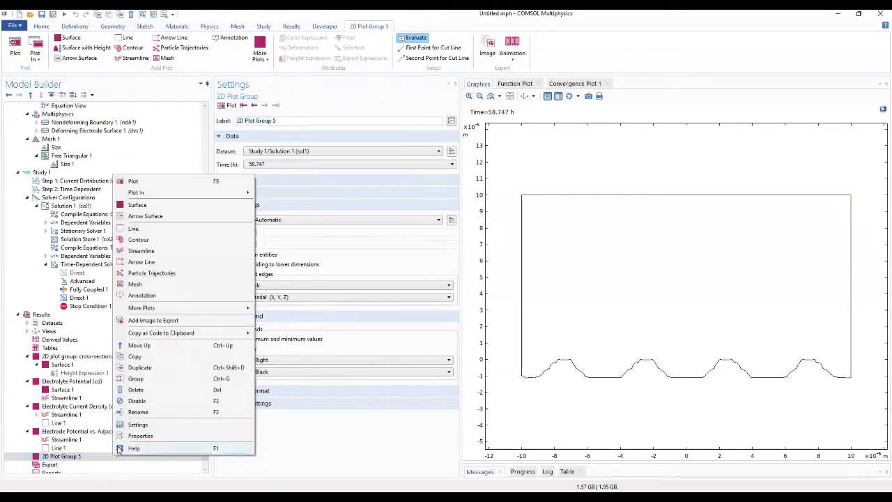
{"action": "left_click", "coordinate": [130, 391]}
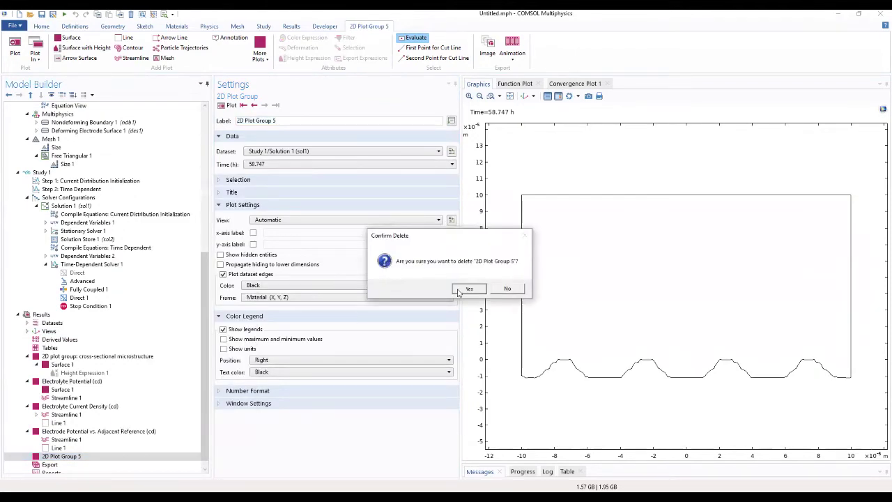
{"action": "left_click", "coordinate": [458, 288]}
- Add a 1D plot group to the results
{"action": "left_click", "coordinate": [77, 315]}
{"action": "right_click", "coordinate": [76, 315]}
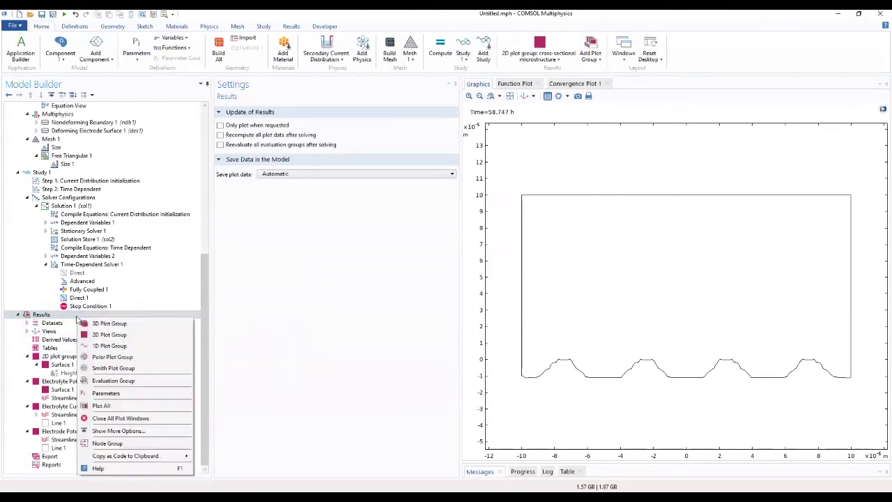
{"action": "left_click", "coordinate": [101, 349]}
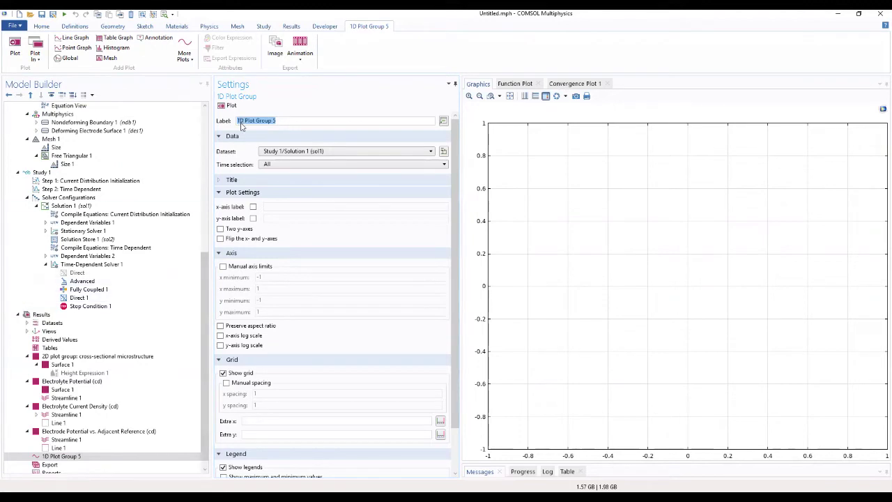
- Give the 1D plot group a manual title reading "change in surface beta phase fraction with time"
{"action": "left_click", "coordinate": [229, 182]}
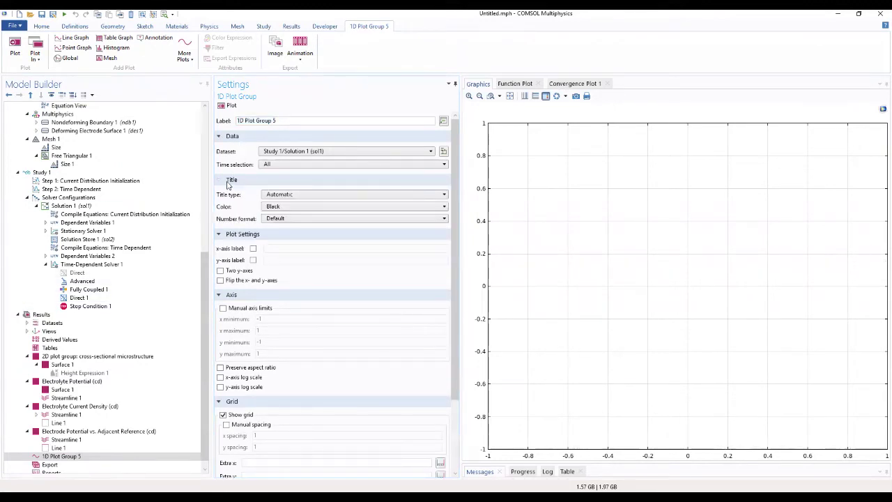
{"action": "left_click", "coordinate": [280, 197]}
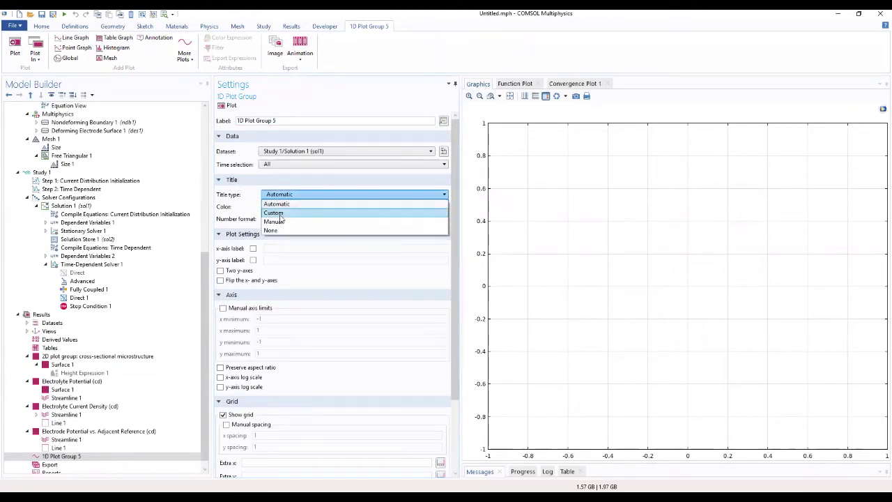
{"action": "left_click", "coordinate": [277, 222]}
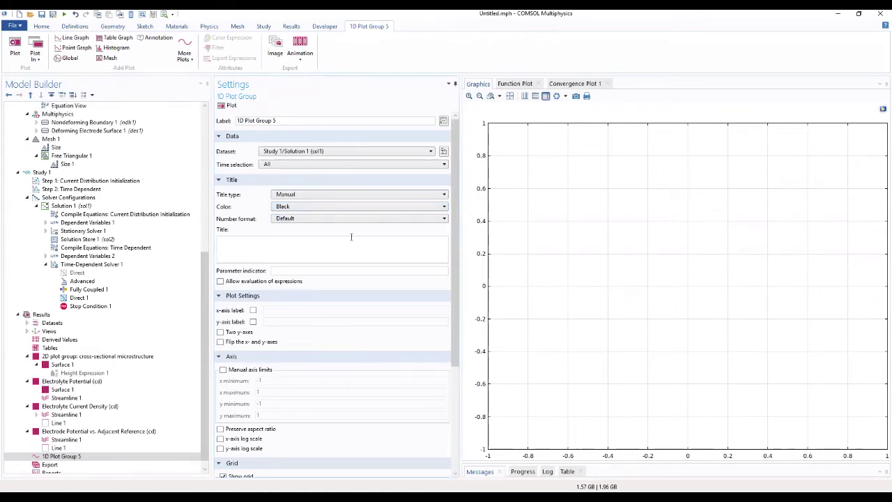
{"action": "left_click", "coordinate": [287, 239]}
{"action": "type", "text": "change in surface beta phase reacti"}
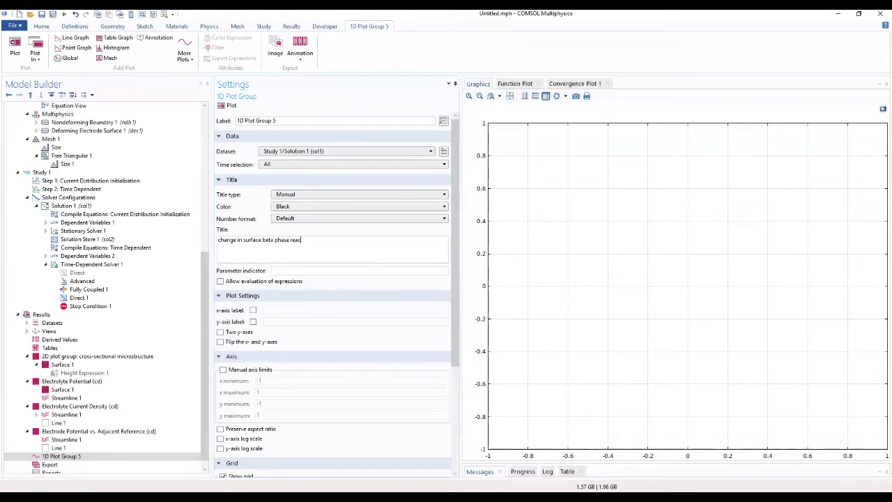
{"action": "type", "text": "on"}
{"action": "key", "text": "BackSpace"}
{"action": "key", "text": "BackSpace"}
{"action": "key", "text": "BackSpace"}
{"action": "key", "text": "BackSpace"}
{"action": "key", "text": "BackSpace"}
{"action": "key", "text": "BackSpace"}
{"action": "key", "text": "BackSpace"}
{"action": "type", "text": "fraction with time"}
- Enable the y-axis label "surface beta phase fraction" for the 1D plot group and allow evaluation of expressions in its title
{"action": "left_click", "coordinate": [253, 321]}
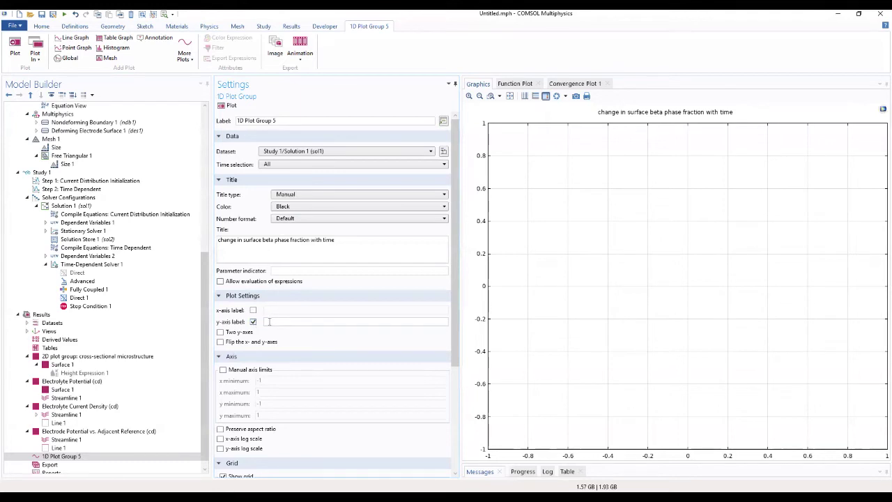
{"action": "type", "text": "urface beta phase fraction"}
{"action": "left_click", "coordinate": [354, 280]}
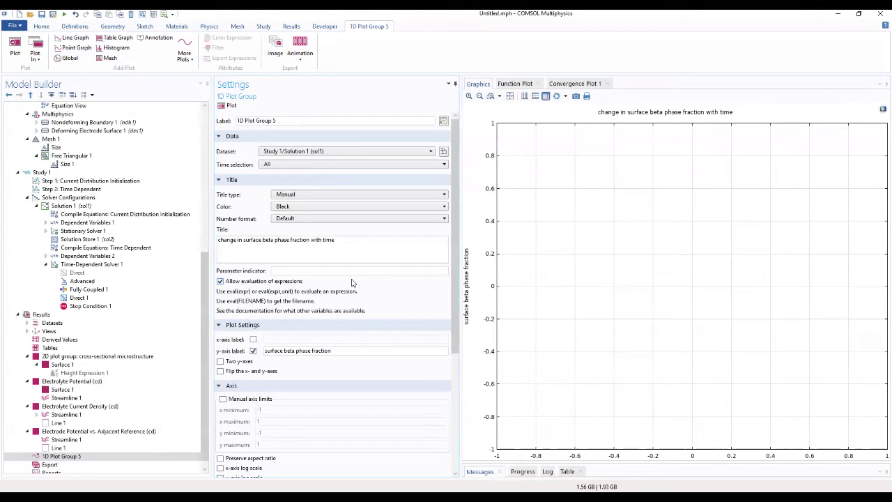
{"action": "left_click", "coordinate": [351, 281]}
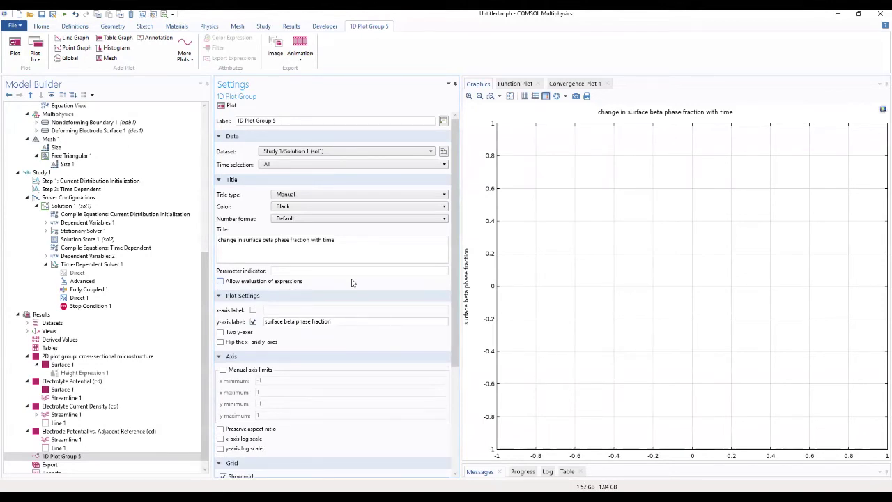
{"action": "left_click", "coordinate": [352, 281]}
{"action": "left_click", "coordinate": [352, 282]}
{"action": "left_click", "coordinate": [352, 281]}
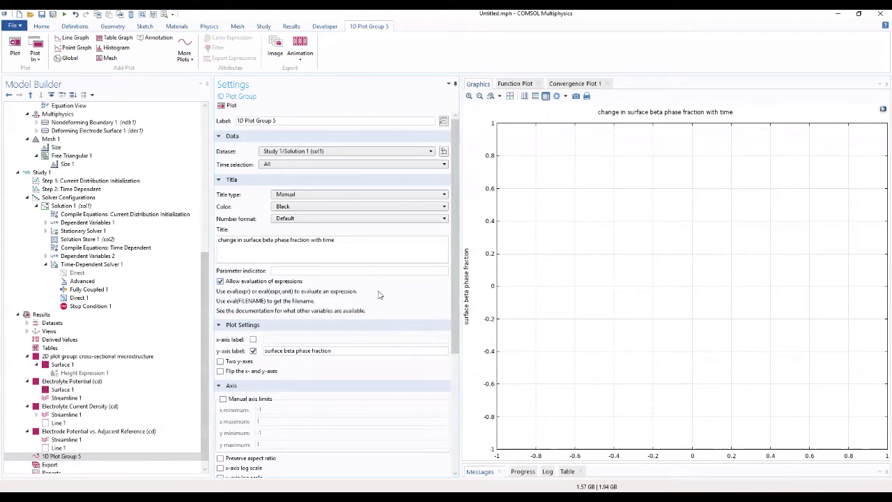
{"action": "left_click", "coordinate": [373, 282]}
{"action": "left_click", "coordinate": [373, 281]}
- Add a Global plot to the 1D plot group with beta_phase_fraction as its y-axis expression
{"action": "right_click", "coordinate": [117, 456]}
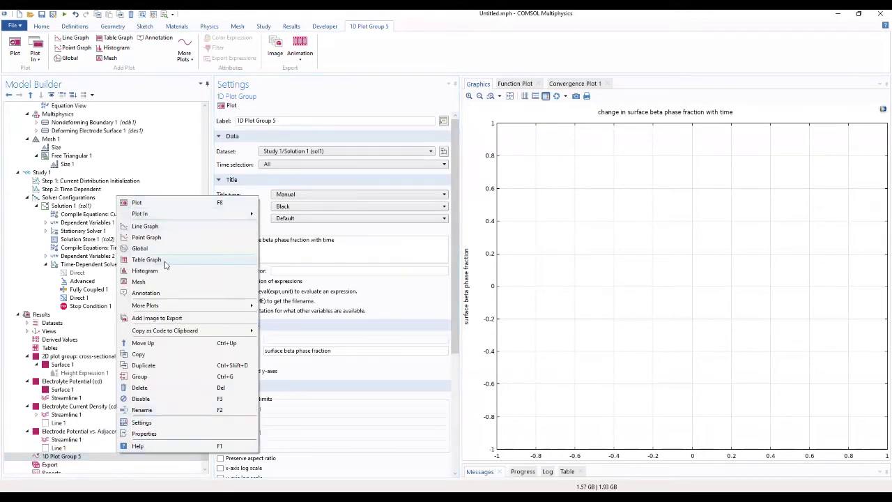
{"action": "key", "text": "Escape"}
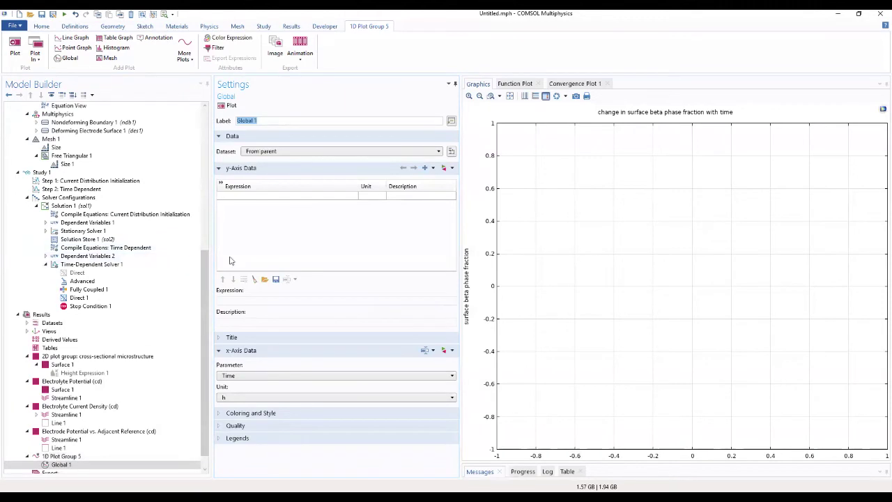
{"action": "left_click", "coordinate": [258, 196]}
{"action": "left_click", "coordinate": [258, 195]}
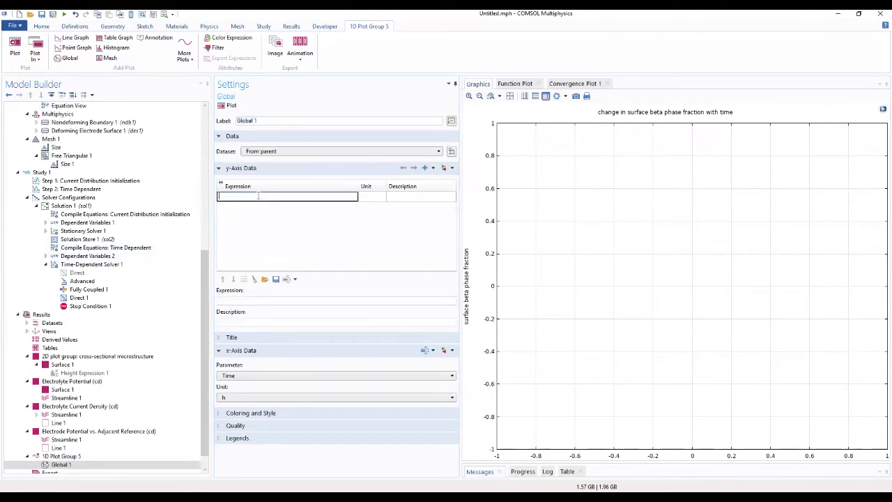
{"action": "type", "text": "beta_phase_fraction"}
{"action": "key", "text": "Return"}
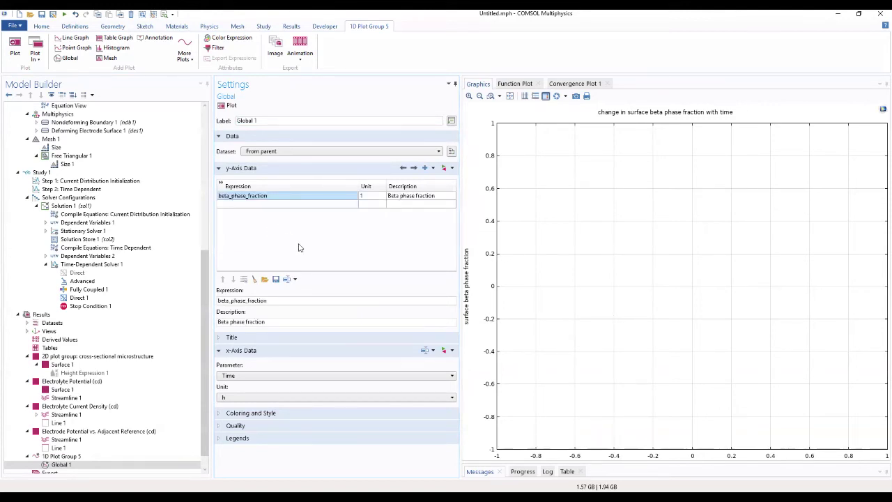
- Turn off the legends of the beta phase fraction Global plot
{"action": "left_click", "coordinate": [237, 438]}
{"action": "scroll", "coordinate": [236, 440], "scroll_direction": "down", "scroll_amount": 2}
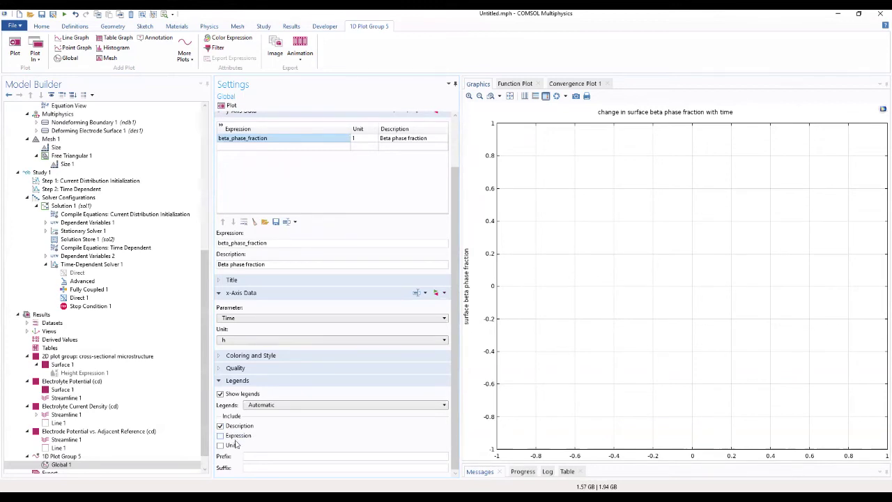
{"action": "left_click", "coordinate": [220, 395]}
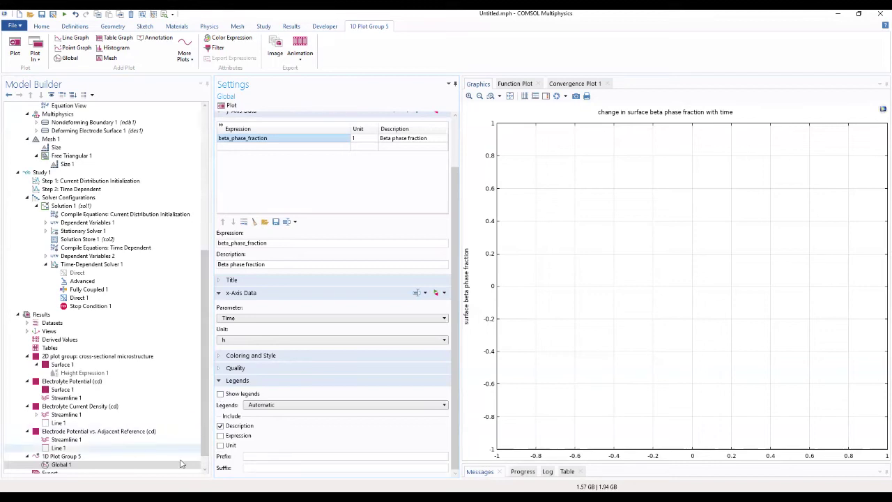
- Plot the 1D plot group and rename it as "Surface beta phase fraction evolution"
{"action": "left_click", "coordinate": [125, 456]}
{"action": "right_click", "coordinate": [123, 455]}
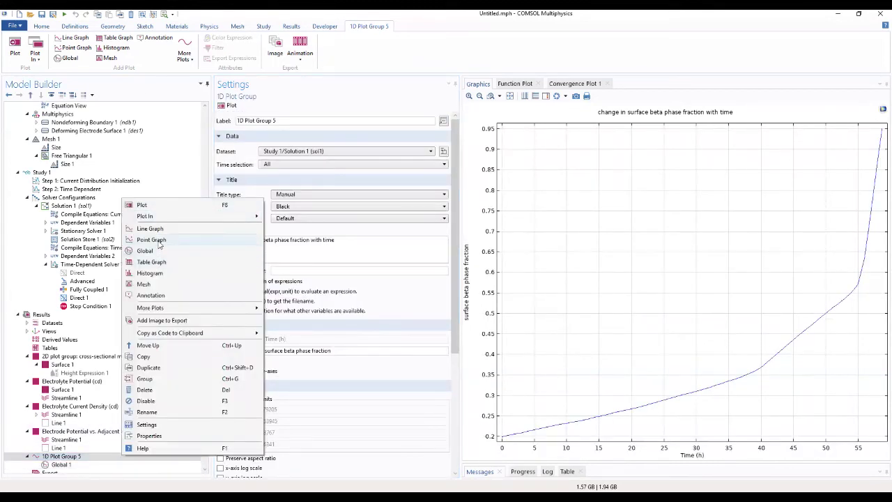
{"action": "left_click", "coordinate": [147, 412]}
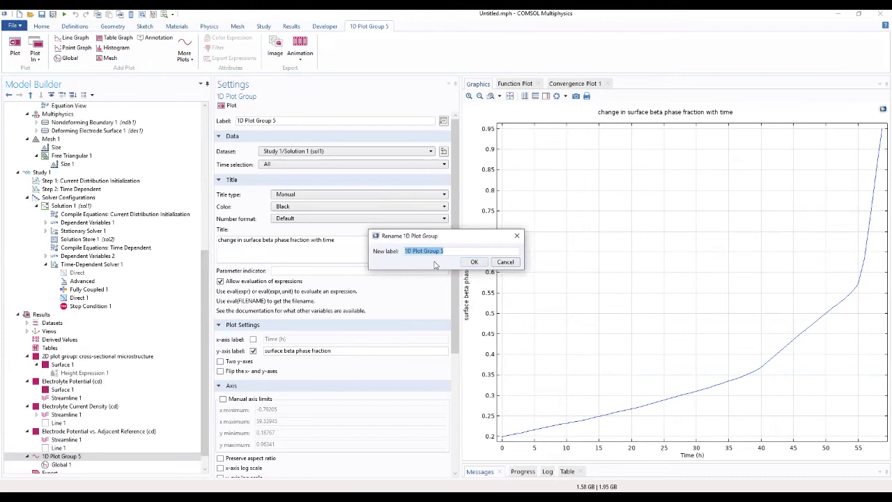
{"action": "type", "text": "Surface beta phase fra"}
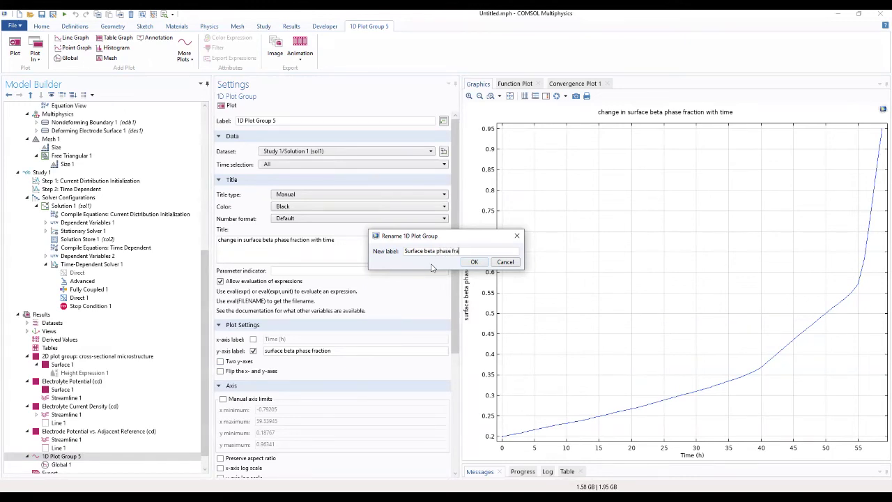
{"action": "type", "text": "ction evolution"}
{"action": "left_click", "coordinate": [472, 263]}
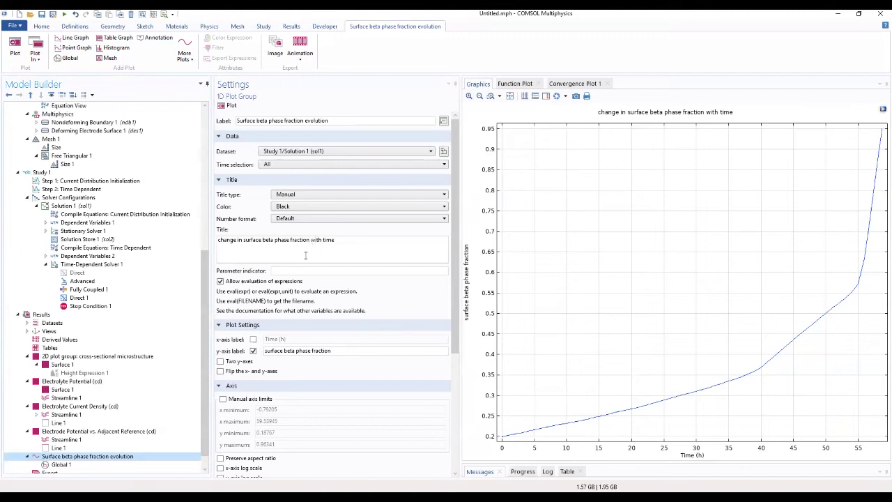
- Duplicate the Surface beta phase fraction evolution plot group and change the copy's title to "change in average anode current density"
{"action": "right_click", "coordinate": [82, 457]}
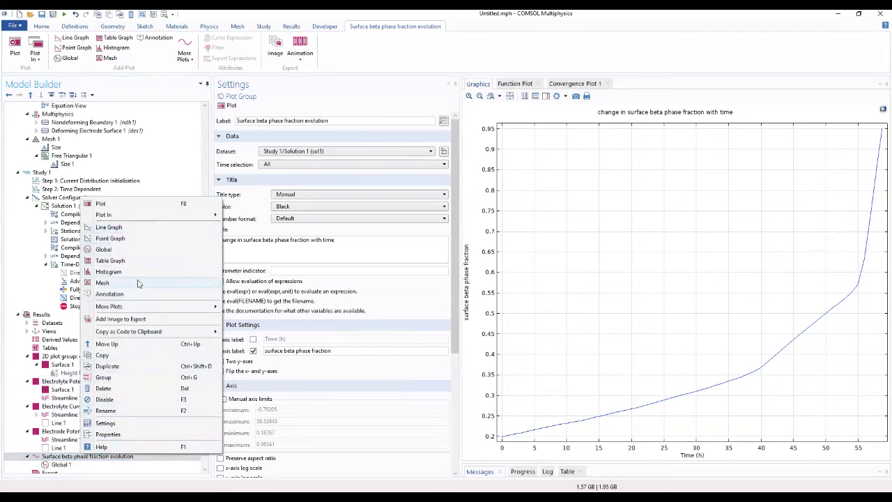
{"action": "left_click", "coordinate": [108, 367]}
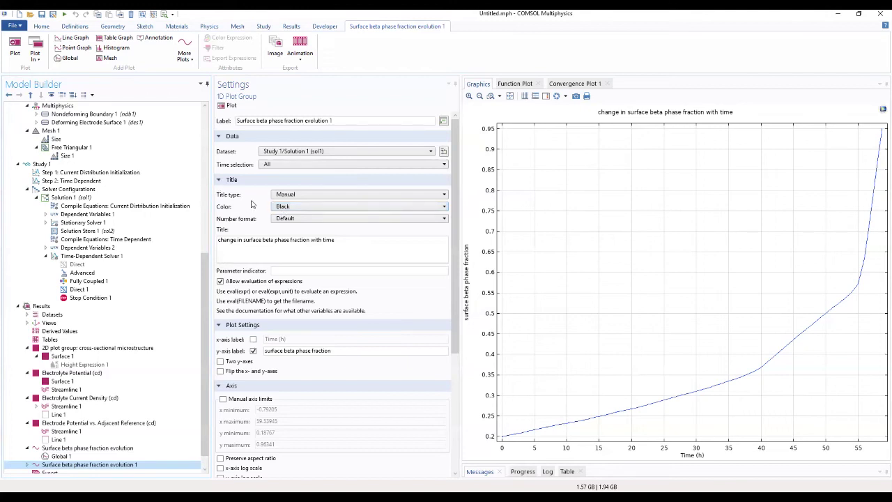
{"action": "left_click_drag", "start_coordinate": [335, 240], "coordinate": [202, 249]}
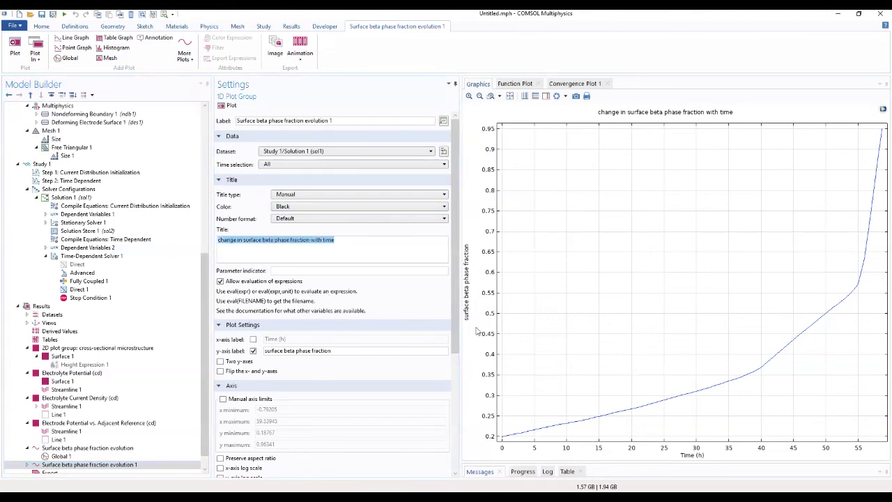
{"action": "type", "text": "cha"}
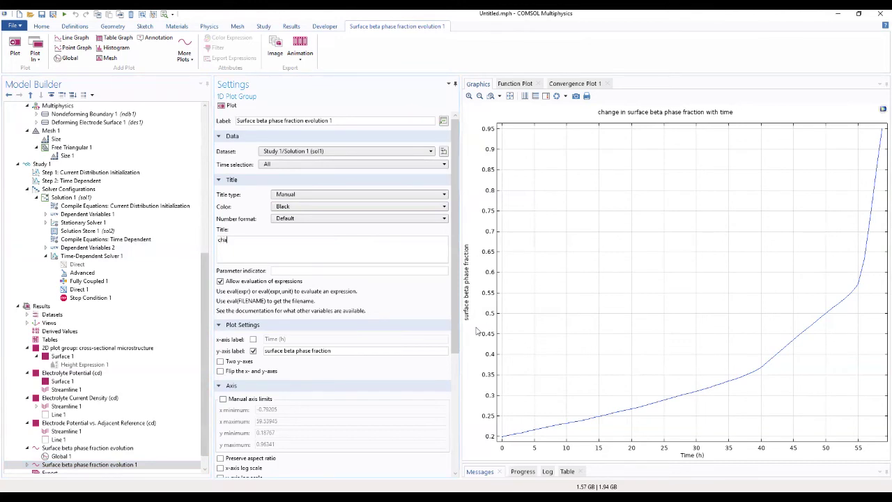
{"action": "type", "text": "nge"}
{"action": "type", "text": " in av"}
{"action": "type", "text": "erage"}
{"action": "type", "text": " and"}
{"action": "type", "text": "de "}
{"action": "type", "text": "curre"}
{"action": "type", "text": "n"}
{"action": "type", "text": "t dens"}
{"action": "type", "text": "ity"}
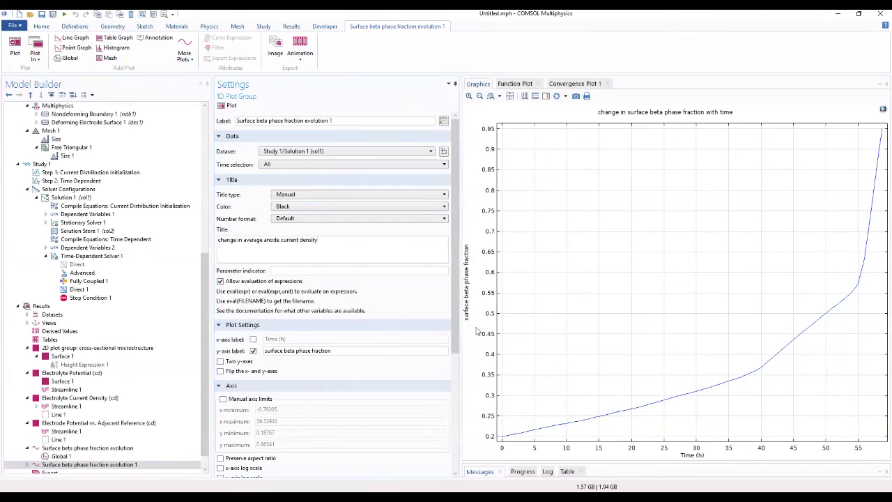
- Complete the duplicated plot group's title as "change in average anode current density with time"
{"action": "type", "text": " with time"}
{"action": "scroll", "coordinate": [236, 303], "scroll_direction": "down", "scroll_amount": 3}
{"action": "scroll", "coordinate": [235, 303], "scroll_direction": "down", "scroll_amount": 2}
{"action": "scroll", "coordinate": [236, 303], "scroll_direction": "up", "scroll_amount": 5}
{"action": "scroll", "coordinate": [229, 319], "scroll_direction": "down", "scroll_amount": 1}
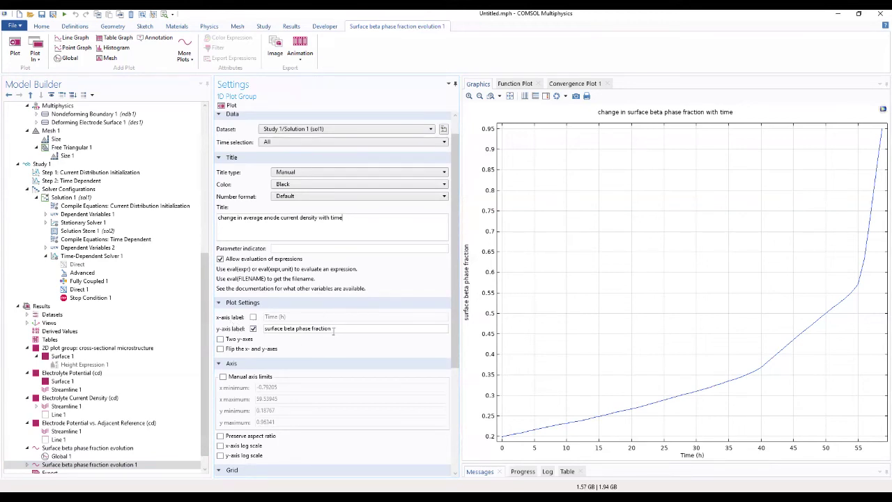
- Set the duplicated plot group's y-axis label to "Average anode current density (A/m<sup>2/sup>)"
{"action": "left_click_drag", "start_coordinate": [333, 330], "coordinate": [265, 336]}
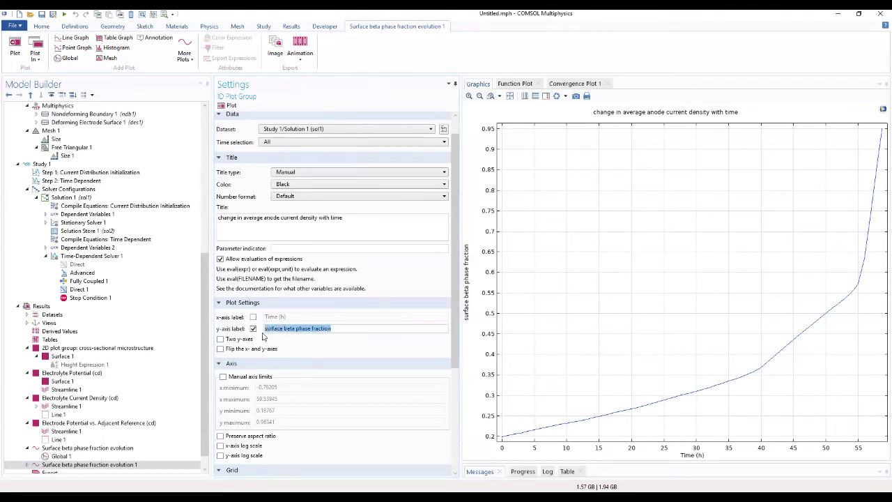
{"action": "type", "text": "Average anode"}
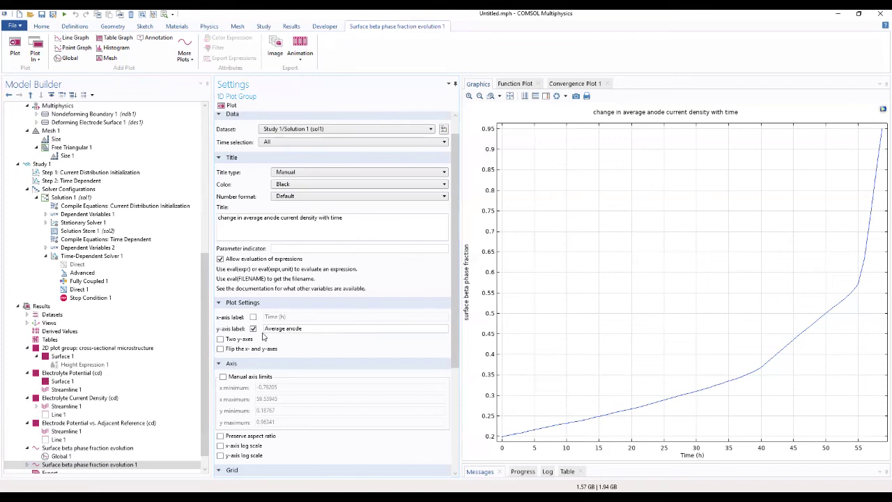
{"action": "type", "text": " current density (A/m"}
{"action": "type", "text": "<sup>2</sup>"}
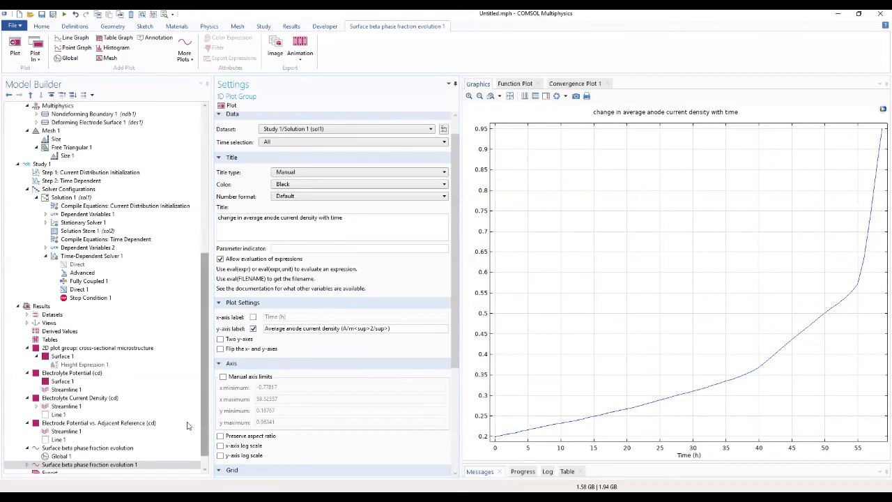
- Replace the y-axis expression of the duplicated group's Global plot with i_alpha_phase/alpha_phase
{"action": "scroll", "coordinate": [28, 459], "scroll_direction": "down", "scroll_amount": 1}
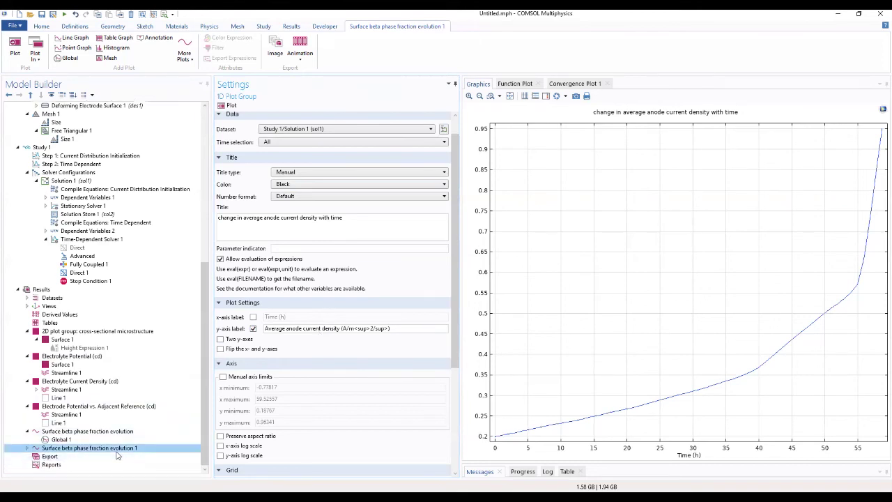
{"action": "left_click", "coordinate": [27, 447]}
{"action": "left_click", "coordinate": [60, 456]}
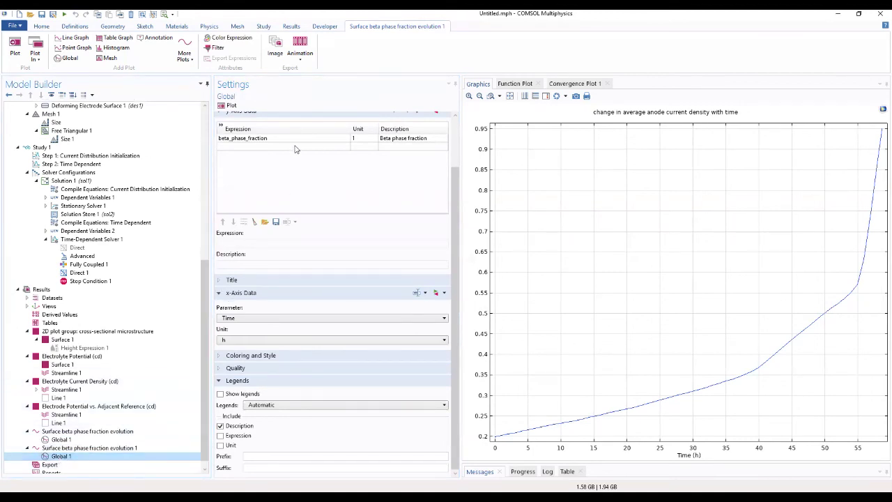
{"action": "scroll", "coordinate": [296, 148], "scroll_direction": "up", "scroll_amount": 1}
{"action": "double_click", "coordinate": [285, 182]}
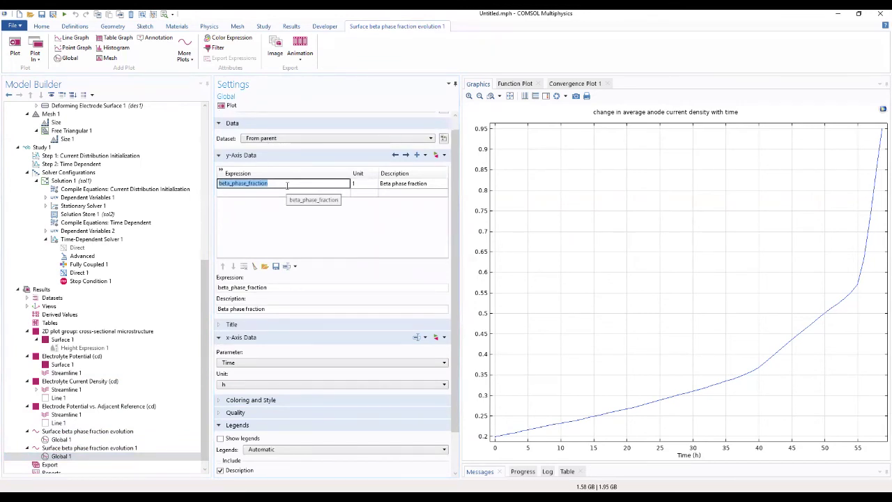
{"action": "key", "text": "BackSpace"}
{"action": "type", "text": "L_alphatlpha"}
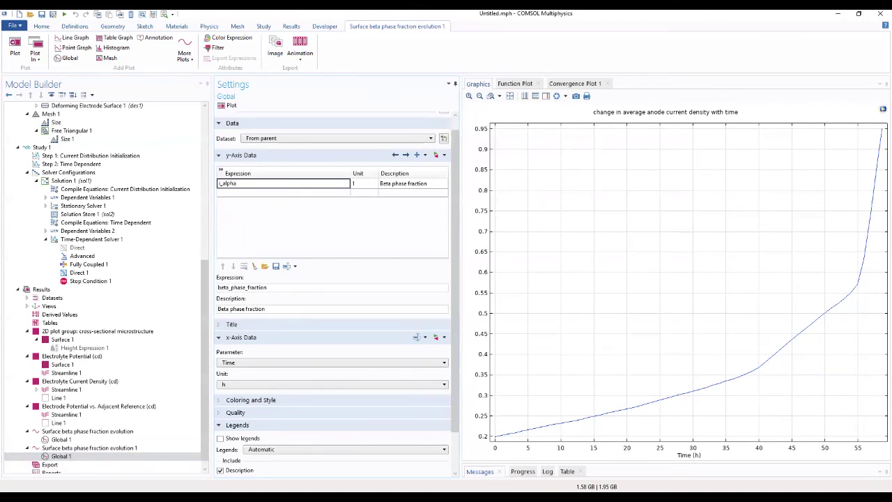
{"action": "type", "text": "_phase/alpha_phase"}
{"action": "key", "text": "Return"}
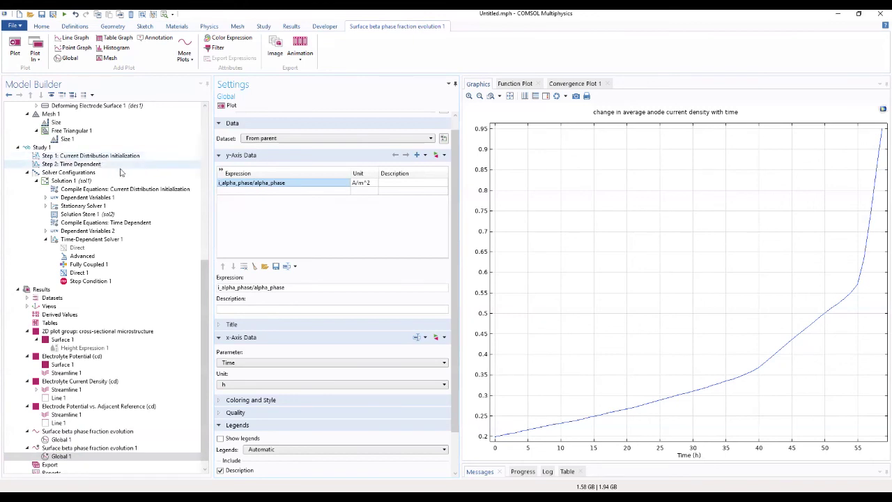
- Display the updated current density plot and rename its plot group as "Average anode current evolution"
{"action": "left_click", "coordinate": [58, 455]}
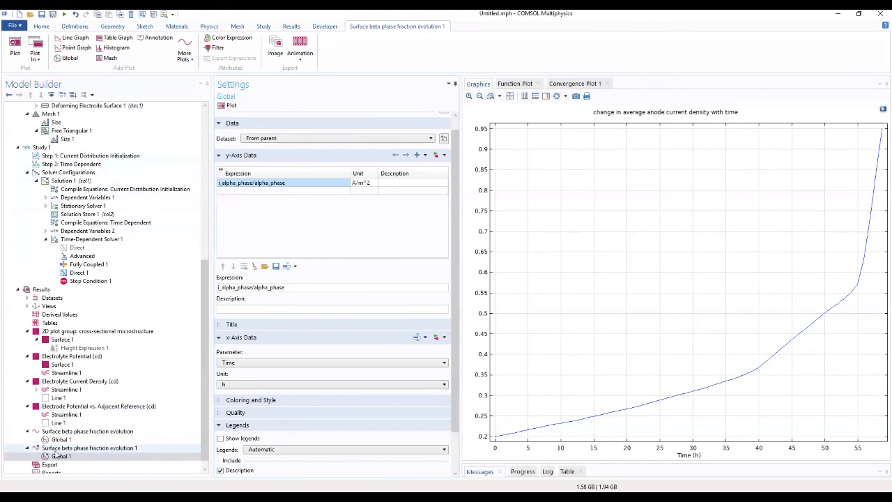
{"action": "left_click", "coordinate": [57, 450]}
{"action": "right_click", "coordinate": [58, 451]}
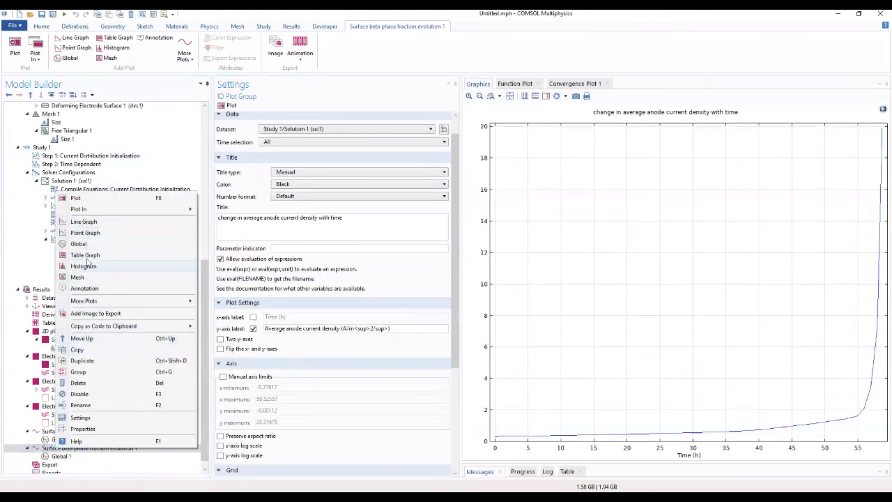
{"action": "left_click", "coordinate": [80, 405]}
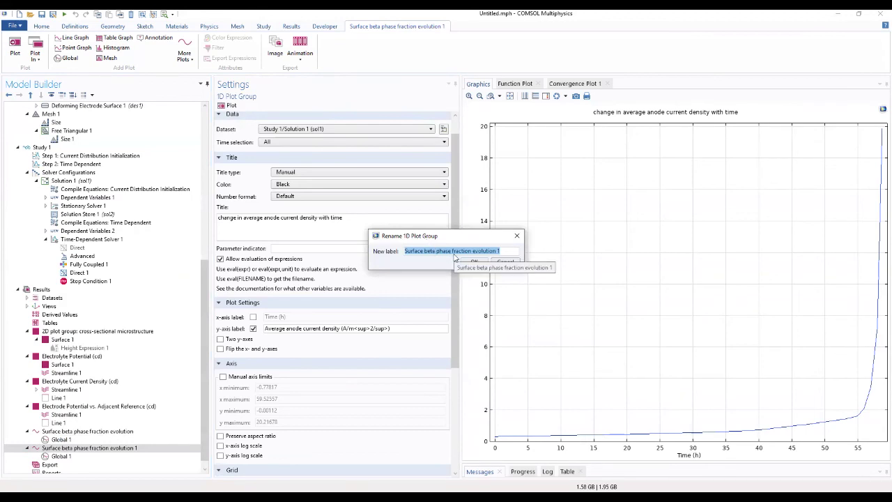
{"action": "type", "text": "A"}
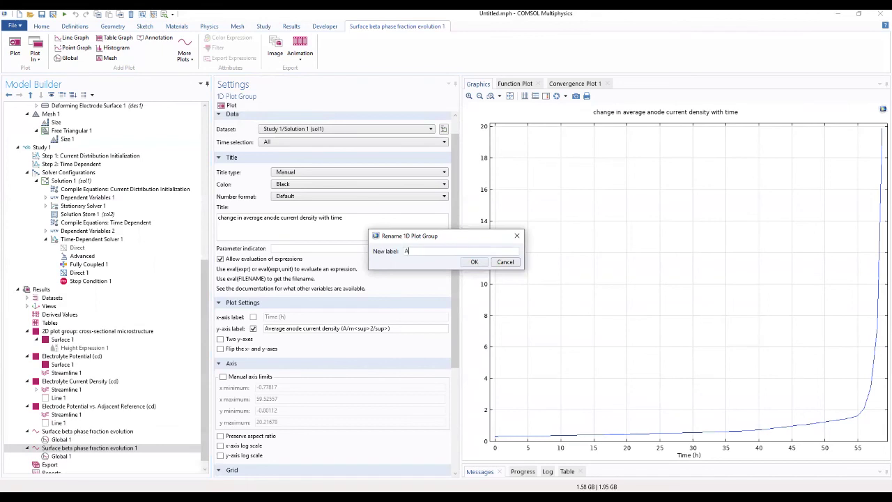
{"action": "type", "text": "ve"}
{"action": "type", "text": "rage anode current evolution"}
{"action": "left_click", "coordinate": [473, 262]}
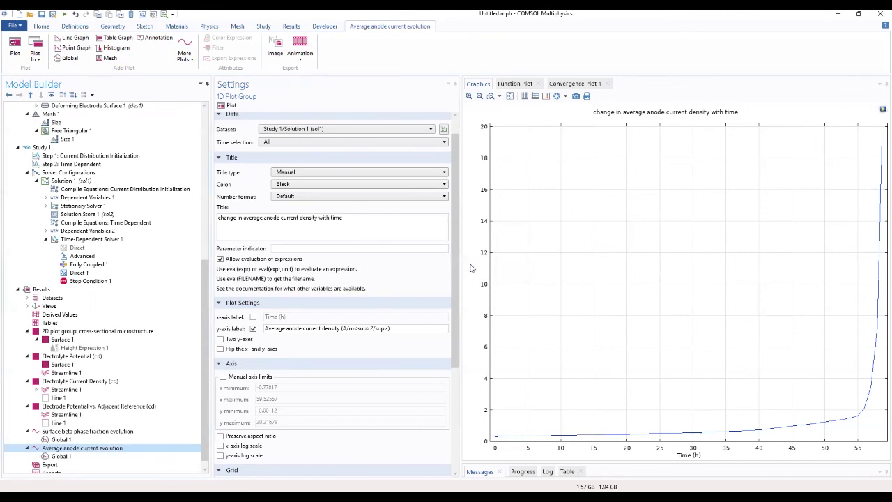
- Review the beta phase fraction, average anode current, electrolyte potential and cross-sectional microstructure plots
{"action": "left_click", "coordinate": [75, 431]}
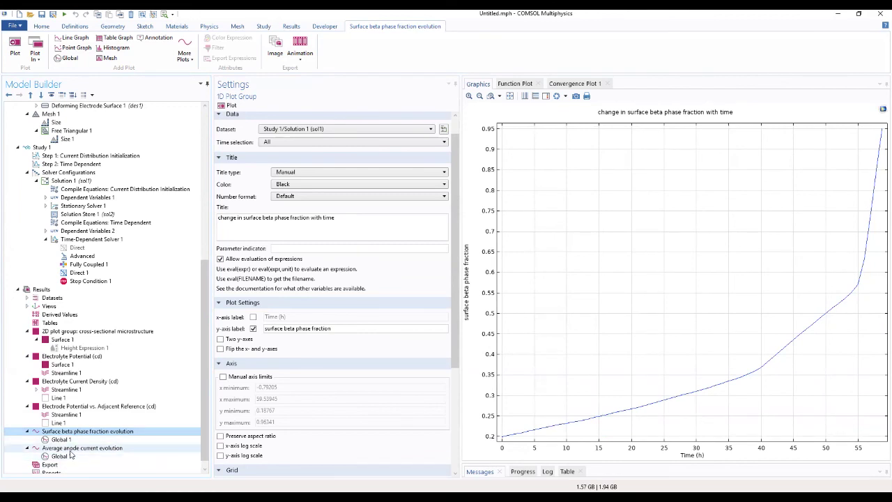
{"action": "left_click", "coordinate": [71, 450]}
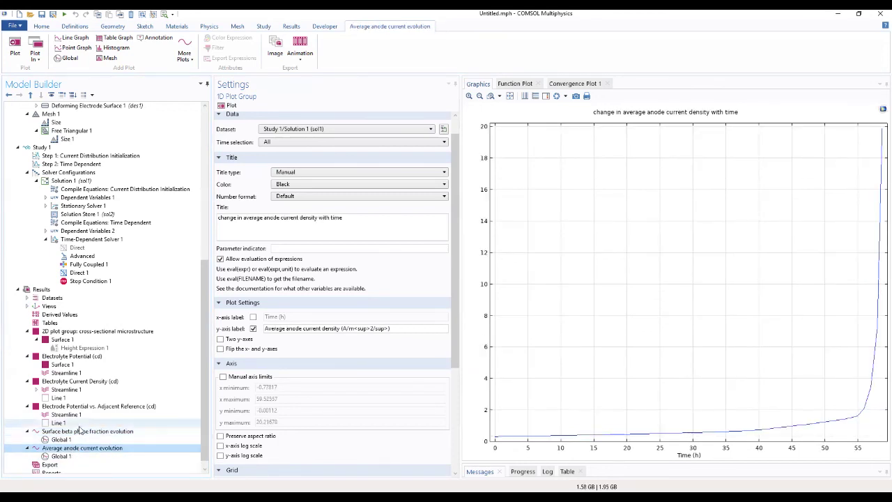
{"action": "left_click", "coordinate": [79, 431]}
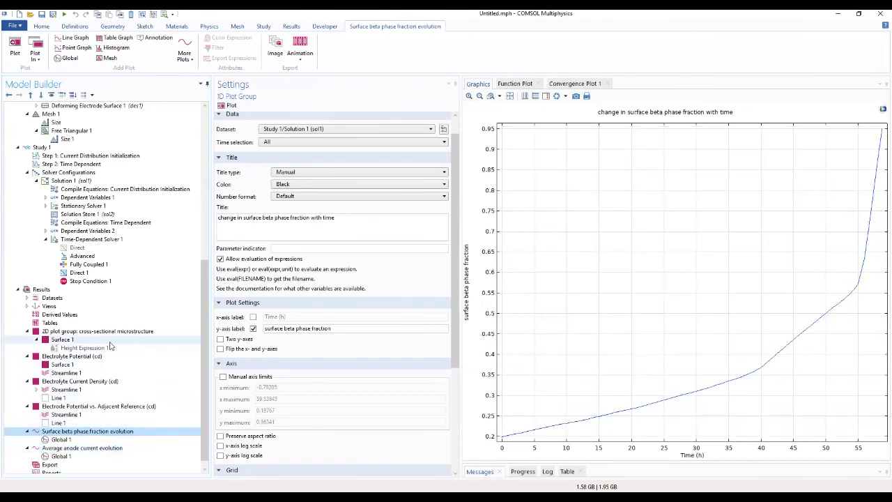
{"action": "left_click", "coordinate": [68, 383]}
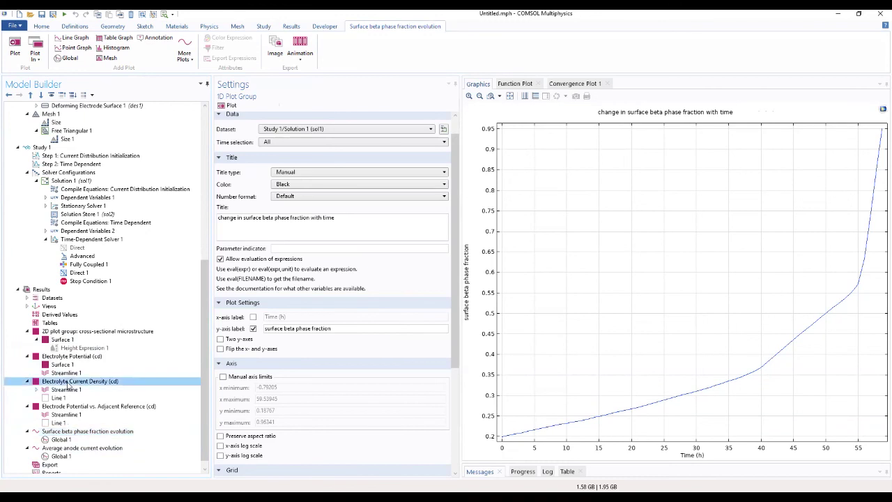
{"action": "left_click", "coordinate": [70, 356]}
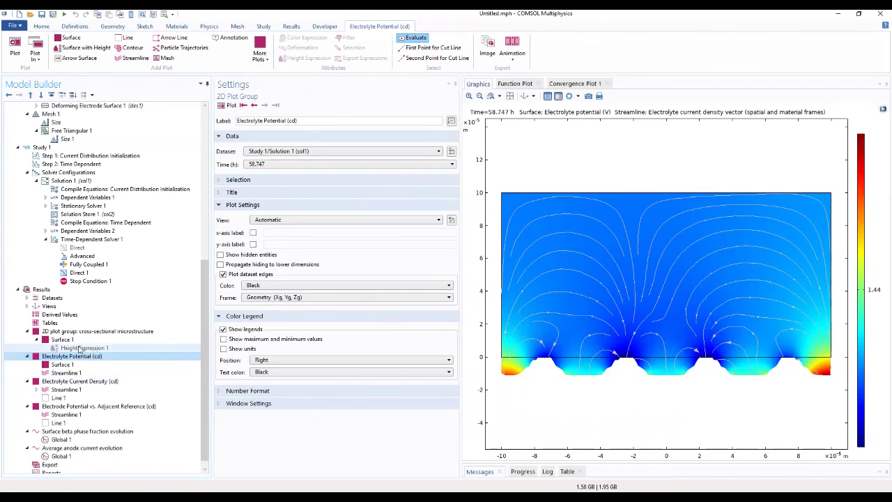
{"action": "left_click", "coordinate": [65, 331]}
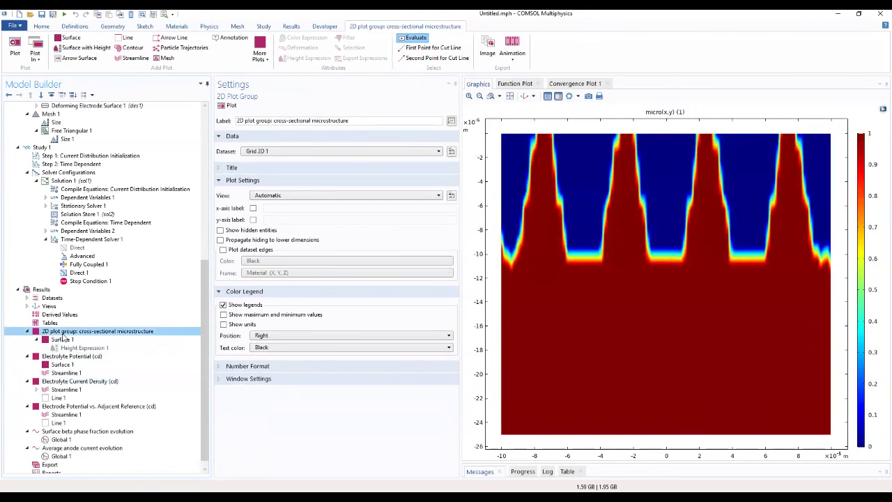
{"action": "scroll", "coordinate": [65, 338], "scroll_direction": "up", "scroll_amount": 3}
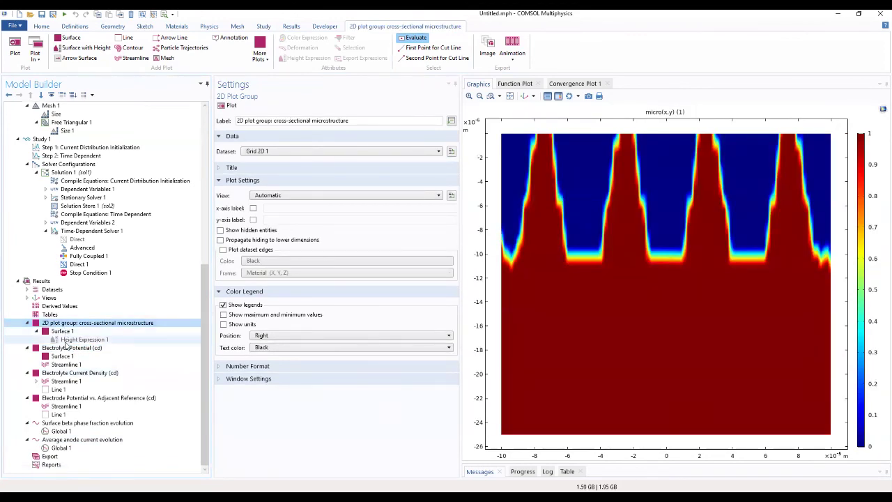
{"action": "scroll", "coordinate": [65, 347], "scroll_direction": "up", "scroll_amount": 4}
{"action": "scroll", "coordinate": [67, 346], "scroll_direction": "up", "scroll_amount": 3}
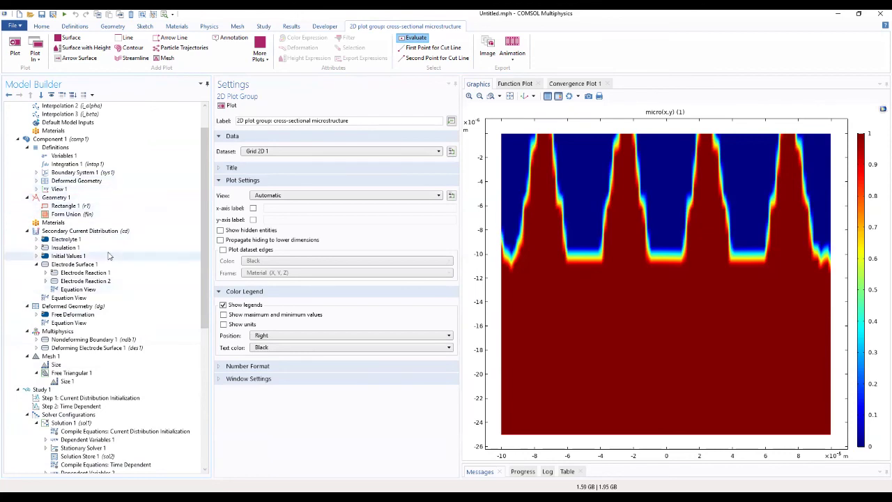
{"action": "scroll", "coordinate": [107, 252], "scroll_direction": "down", "scroll_amount": 2}
{"action": "scroll", "coordinate": [107, 252], "scroll_direction": "down", "scroll_amount": 6}
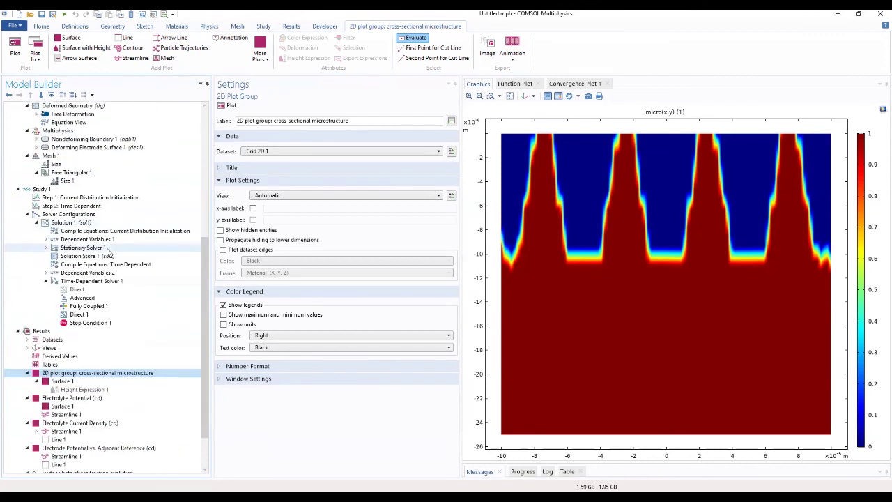
{"action": "scroll", "coordinate": [107, 251], "scroll_direction": "down", "scroll_amount": 2}
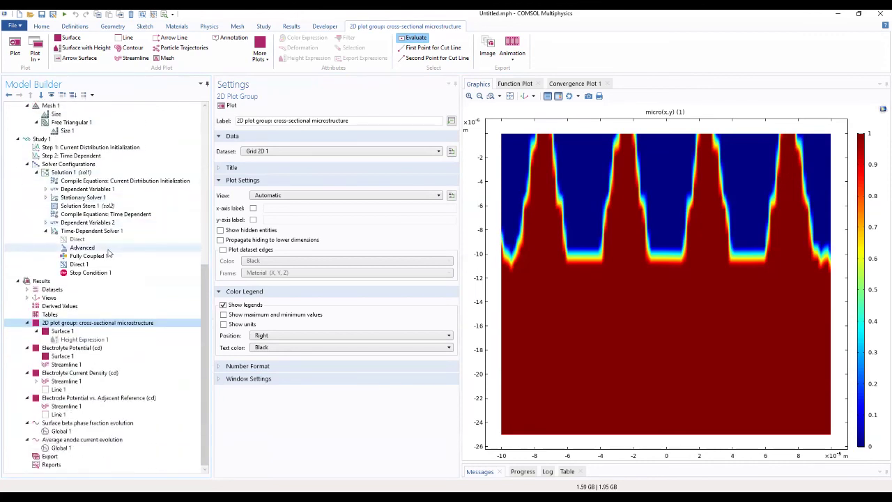